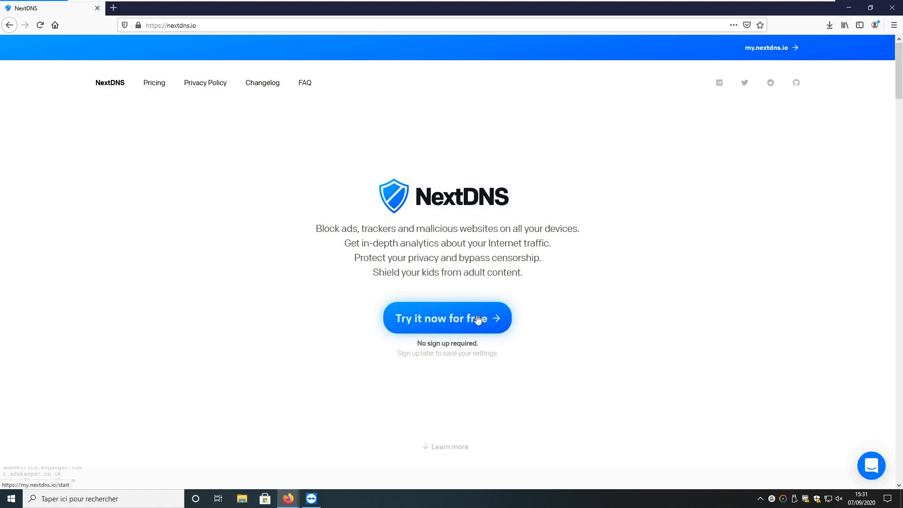
Start a free NextDNS trial and check the 'Ma Première Configuration' configuration list
{"action": "left_click", "coordinate": [478, 320]}
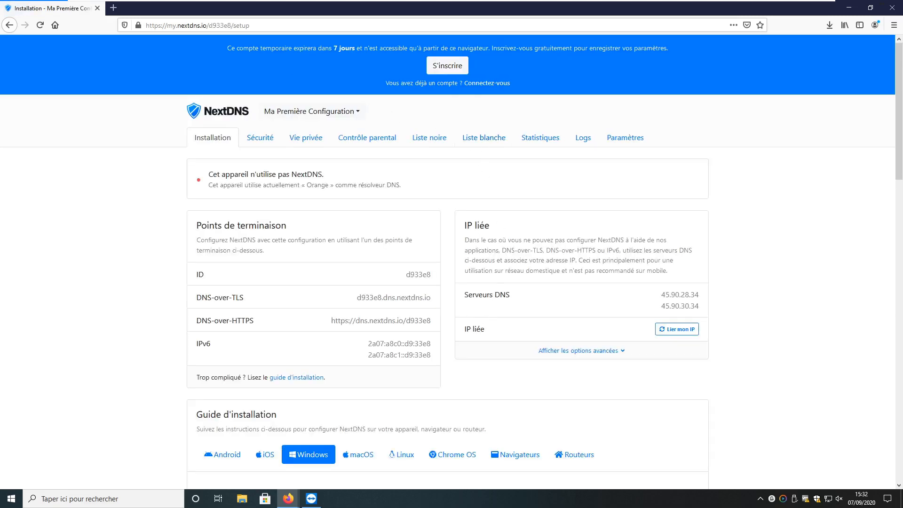
{"action": "left_click_drag", "start_coordinate": [199, 274], "coordinate": [432, 275]}
{"action": "left_click", "coordinate": [469, 176]}
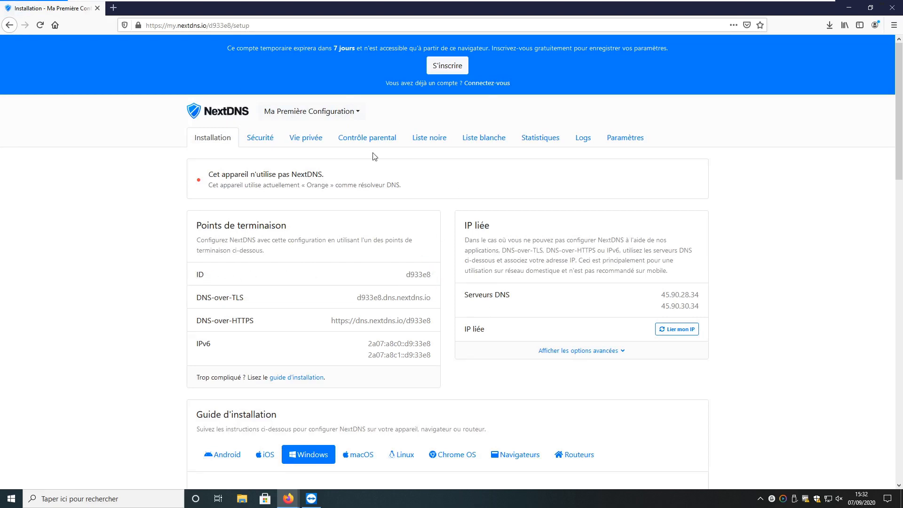
{"action": "left_click", "coordinate": [360, 113]}
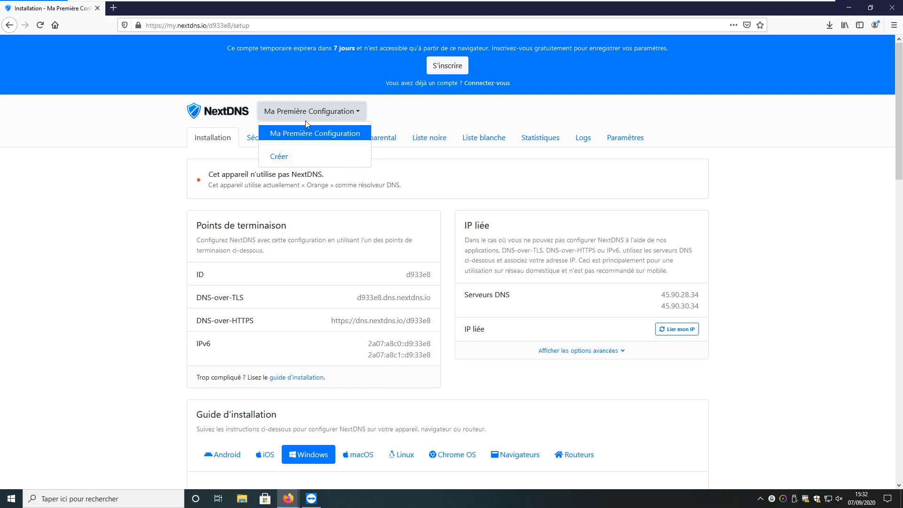
{"action": "left_click", "coordinate": [432, 284]}
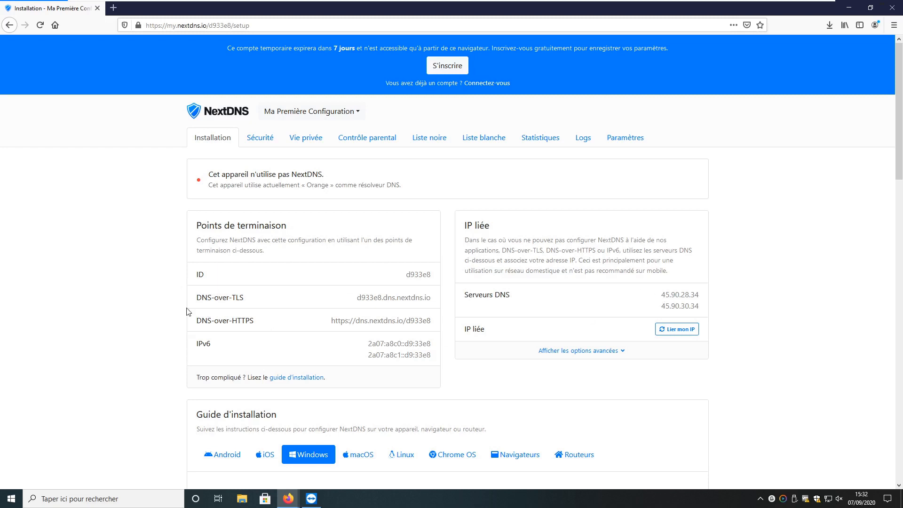
{"action": "scroll", "coordinate": [91, 351], "scroll_direction": "down", "scroll_amount": 5}
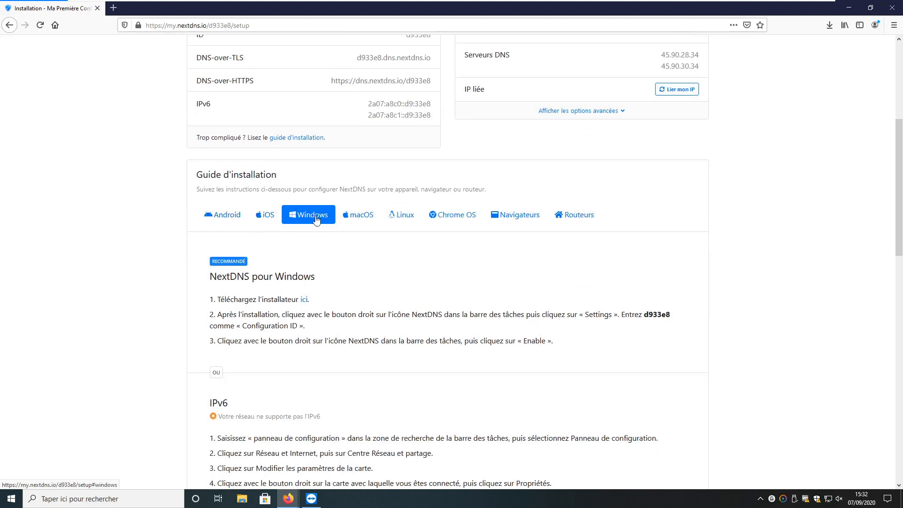
{"action": "left_click", "coordinate": [232, 218]}
{"action": "scroll", "coordinate": [284, 433], "scroll_direction": "down", "scroll_amount": 1}
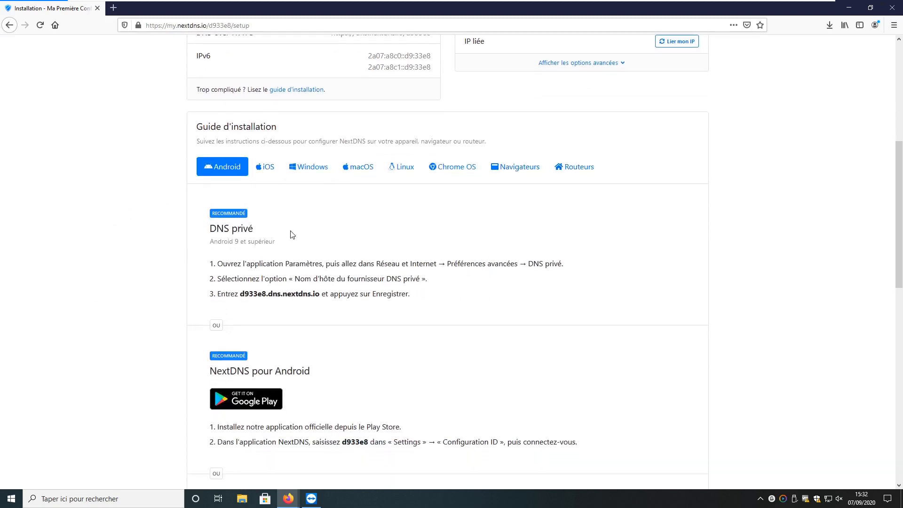
{"action": "left_click", "coordinate": [267, 171]}
{"action": "left_click", "coordinate": [310, 170]}
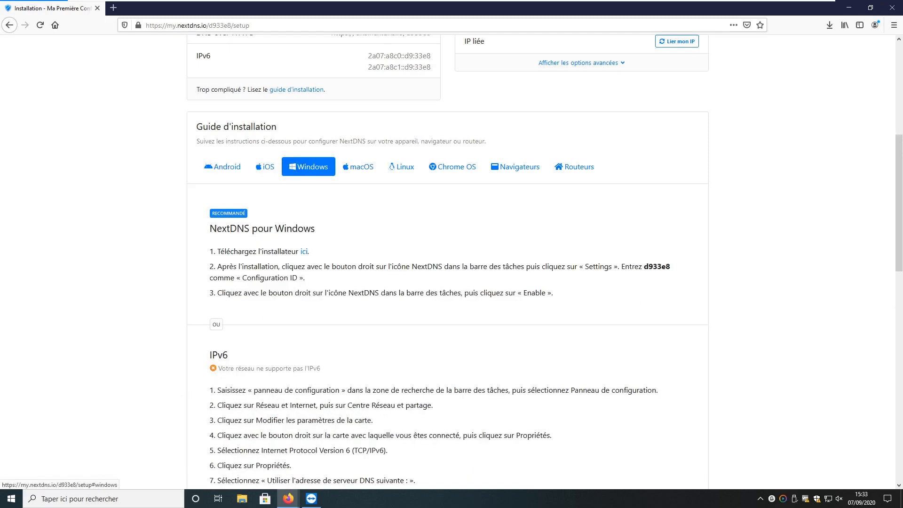
{"action": "left_click", "coordinate": [581, 169]}
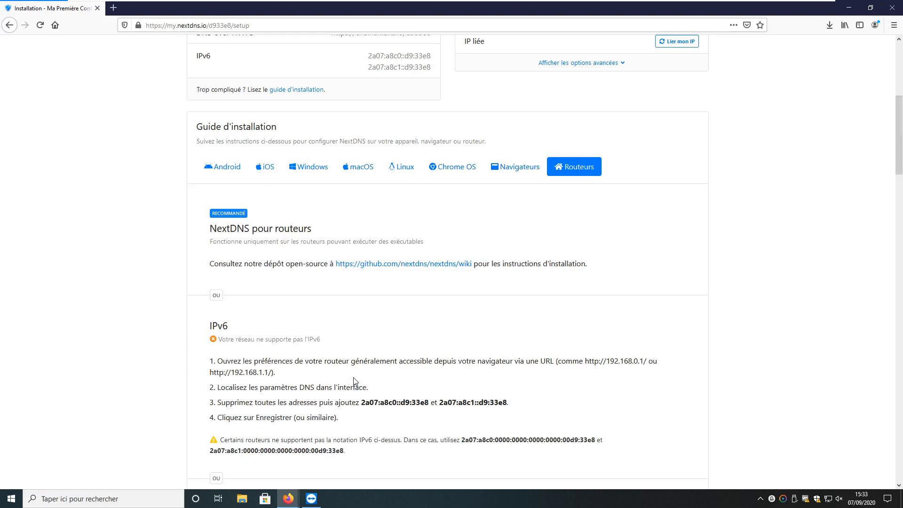
{"action": "scroll", "coordinate": [353, 379], "scroll_direction": "down", "scroll_amount": 3}
{"action": "scroll", "coordinate": [353, 379], "scroll_direction": "up", "scroll_amount": 3}
{"action": "scroll", "coordinate": [377, 333], "scroll_direction": "down", "scroll_amount": 5}
{"action": "left_click_drag", "start_coordinate": [211, 369], "coordinate": [300, 366]}
{"action": "scroll", "coordinate": [300, 366], "scroll_direction": "down", "scroll_amount": 9}
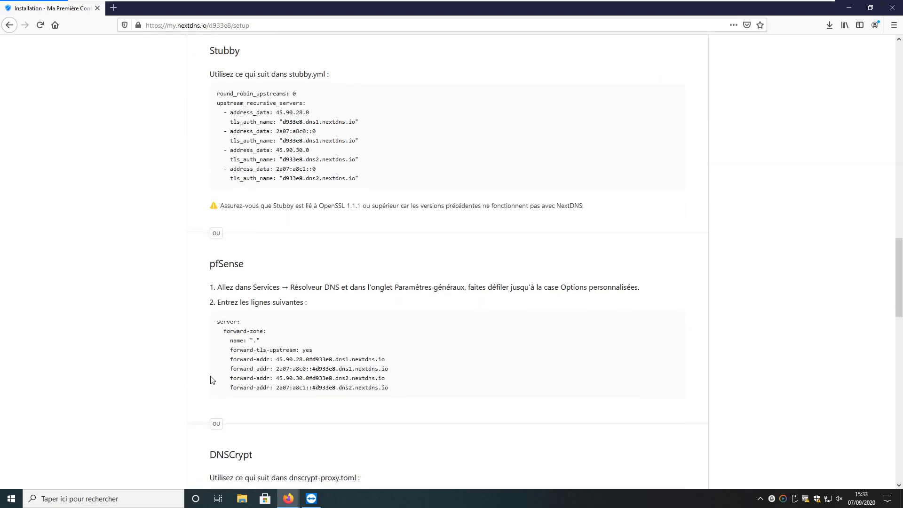
{"action": "scroll", "coordinate": [213, 380], "scroll_direction": "down", "scroll_amount": 4}
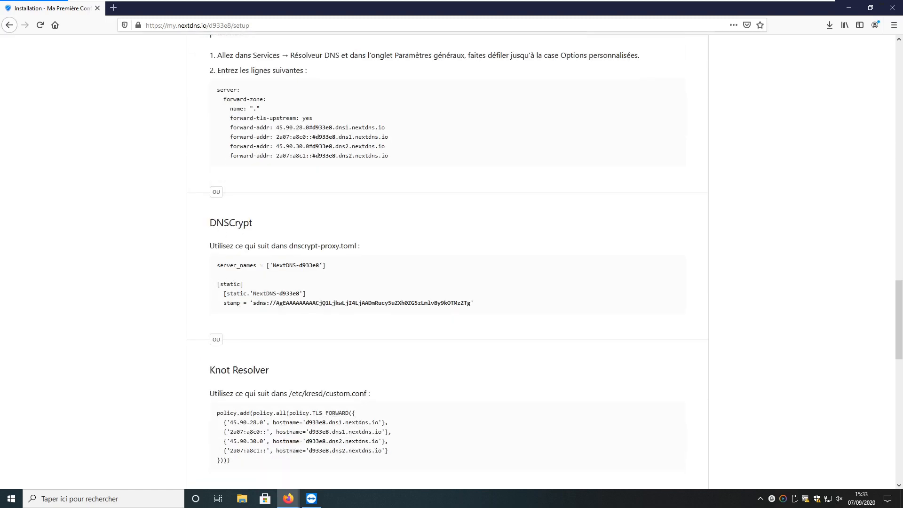
{"action": "scroll", "coordinate": [255, 420], "scroll_direction": "down", "scroll_amount": 6}
{"action": "scroll", "coordinate": [254, 421], "scroll_direction": "down", "scroll_amount": 6}
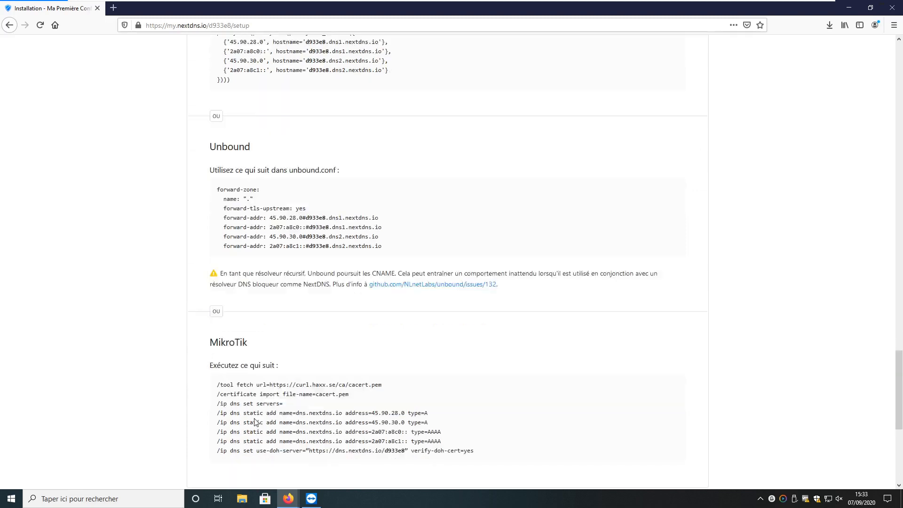
{"action": "scroll", "coordinate": [255, 421], "scroll_direction": "up", "scroll_amount": 20}
{"action": "key", "text": "Home"}
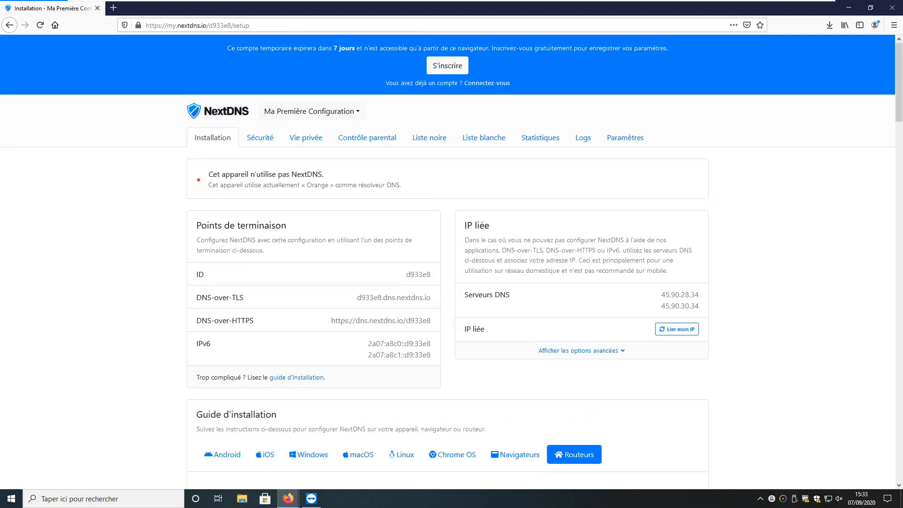
{"action": "scroll", "coordinate": [452, 263], "scroll_direction": "down", "scroll_amount": 4}
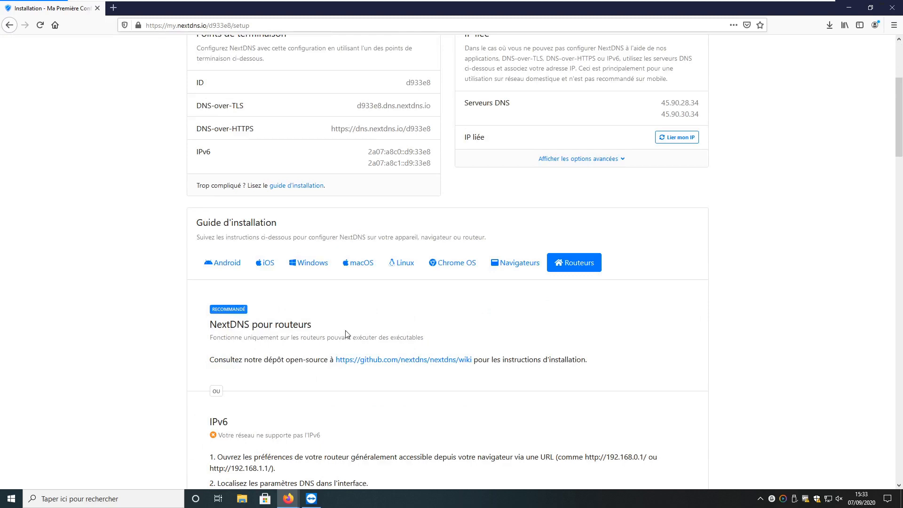
{"action": "scroll", "coordinate": [347, 333], "scroll_direction": "up", "scroll_amount": 3}
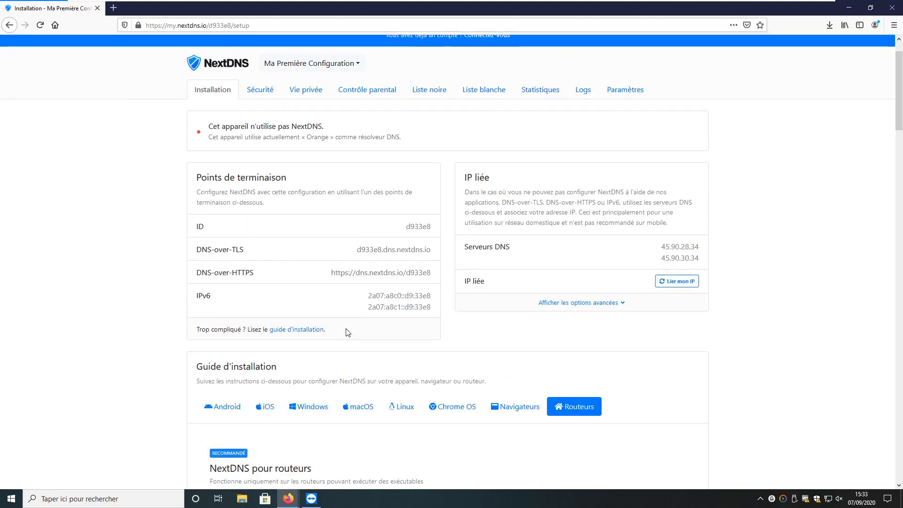
{"action": "left_click", "coordinate": [310, 412]}
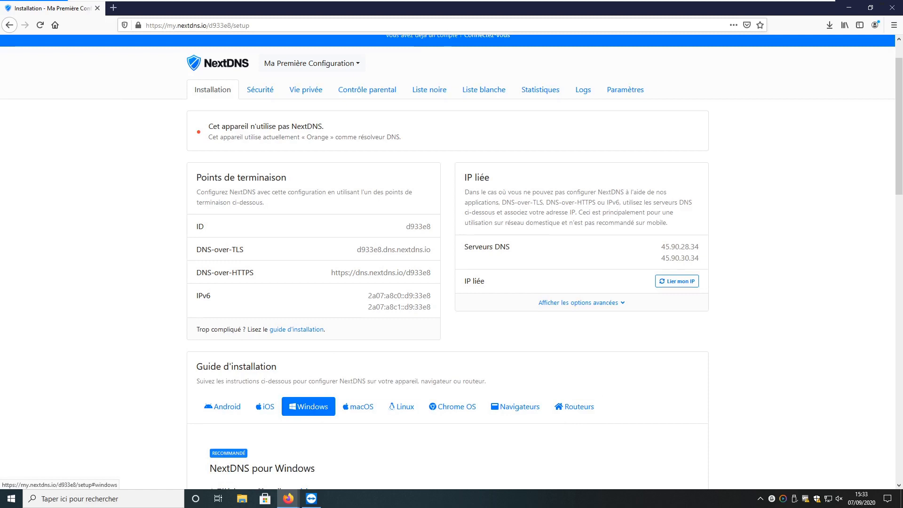
{"action": "scroll", "coordinate": [310, 329], "scroll_direction": "down", "scroll_amount": 2}
{"action": "scroll", "coordinate": [271, 38], "scroll_direction": "up", "scroll_amount": 3}
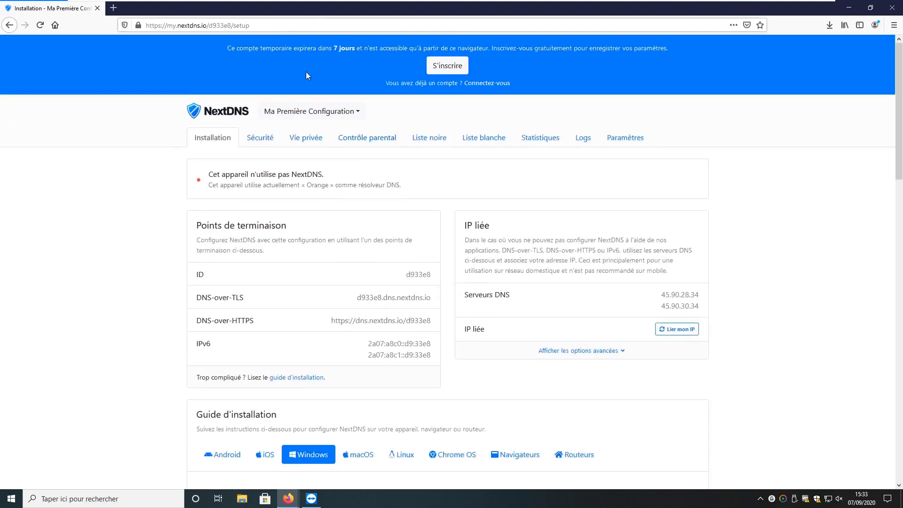
{"action": "scroll", "coordinate": [273, 95], "scroll_direction": "down", "scroll_amount": 7}
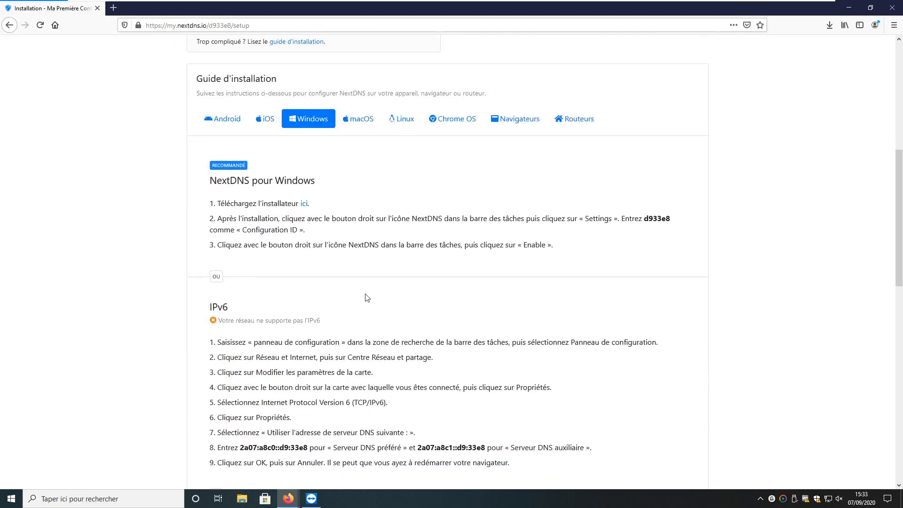
{"action": "scroll", "coordinate": [276, 87], "scroll_direction": "up", "scroll_amount": 3}
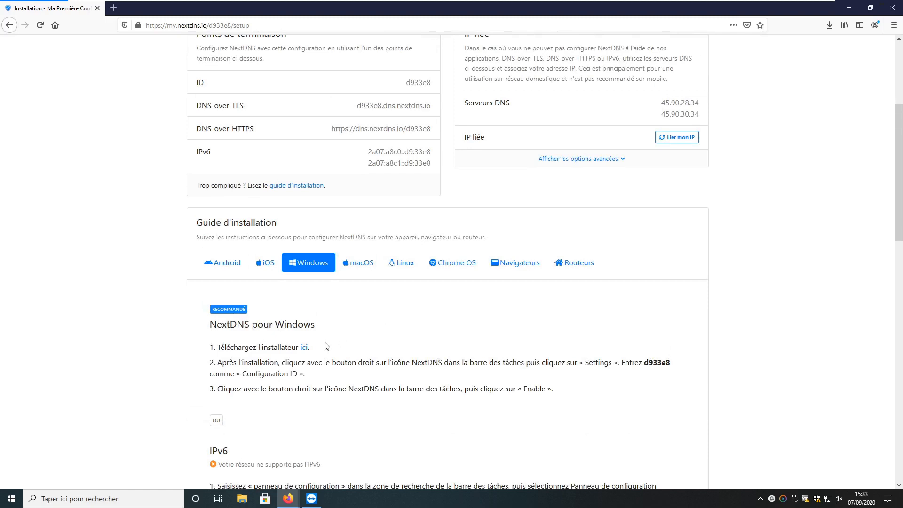
Save NextDNSSetup-1.0.12.exe, run it, and approve the UAC prompt
{"action": "left_click", "coordinate": [306, 351]}
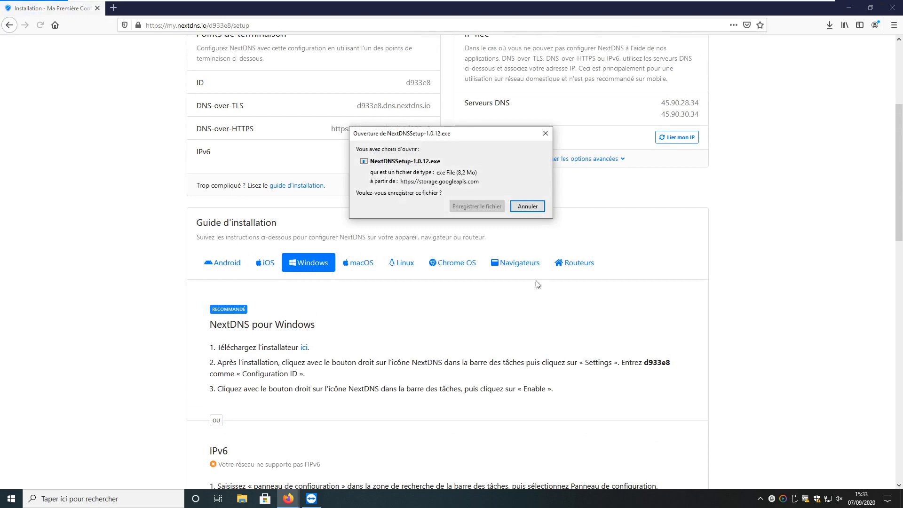
{"action": "left_click", "coordinate": [477, 206]}
{"action": "left_click", "coordinate": [829, 26]}
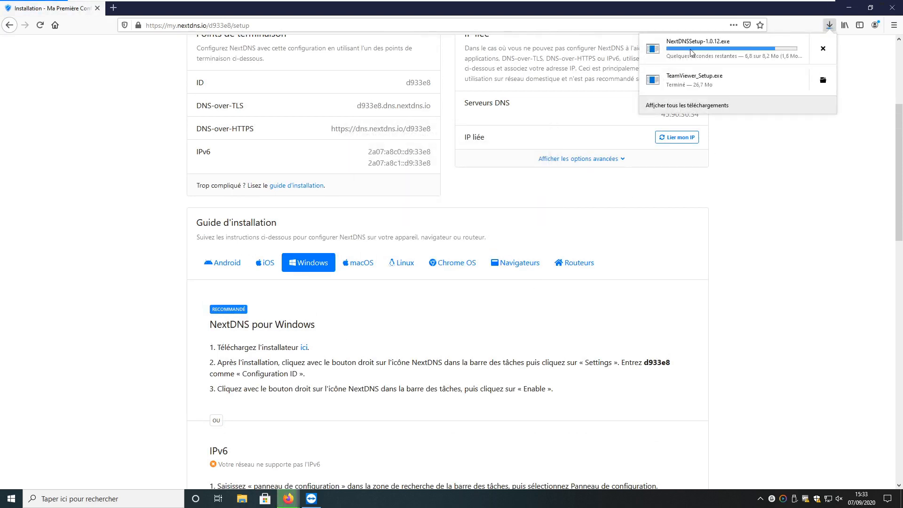
{"action": "left_click", "coordinate": [524, 170]}
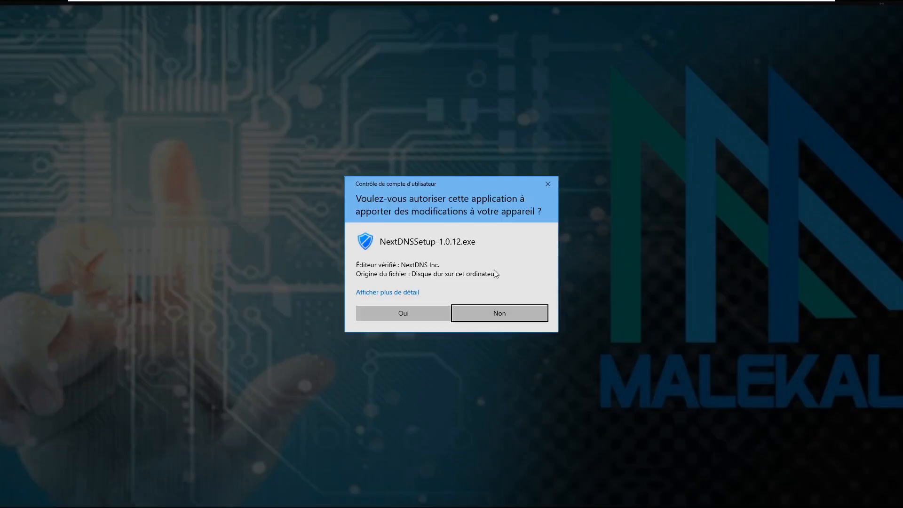
{"action": "left_click", "coordinate": [422, 311]}
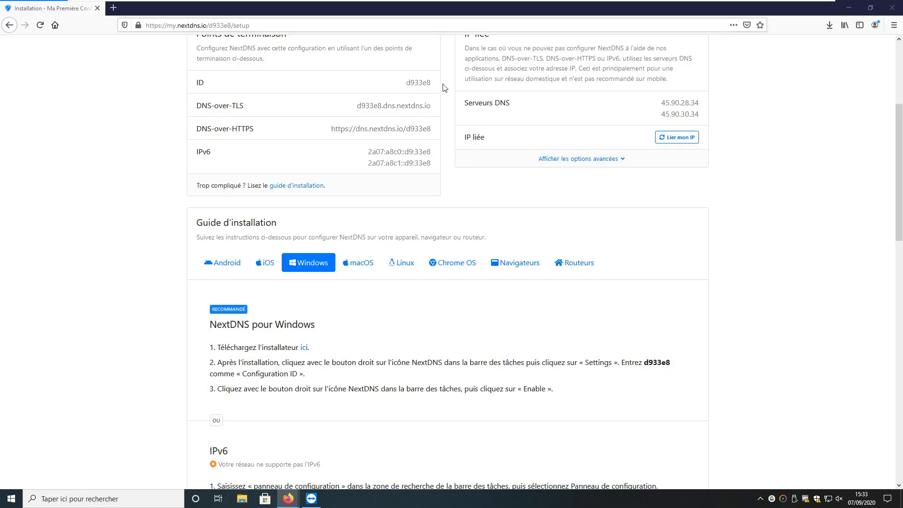
{"action": "scroll", "coordinate": [459, 210], "scroll_direction": "up", "scroll_amount": 3}
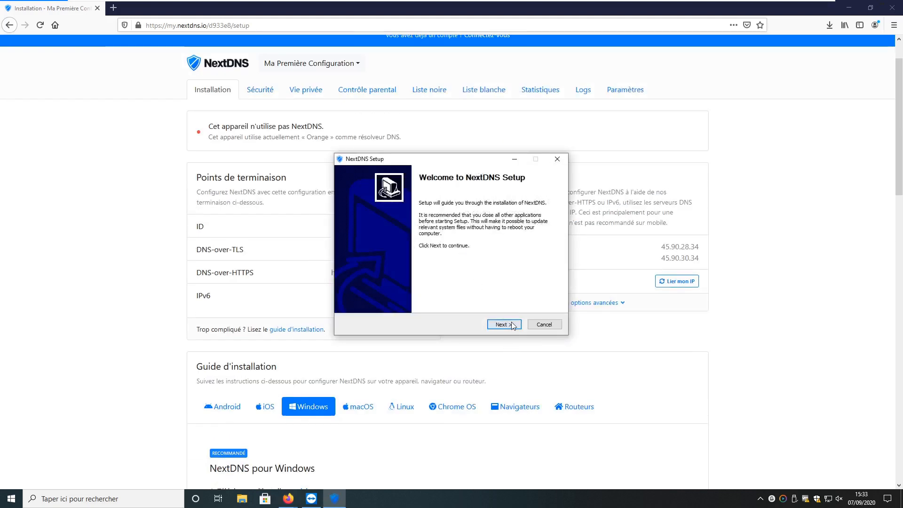
Install NextDNS Setup to the default location, accepting the licence agreement
{"action": "left_click", "coordinate": [512, 323]}
{"action": "left_click", "coordinate": [506, 328]}
{"action": "left_click", "coordinate": [506, 327]}
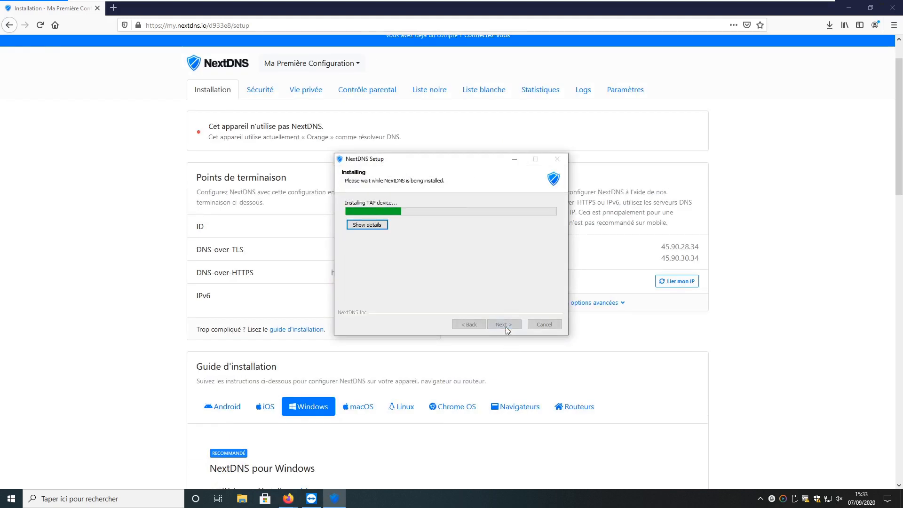
Copy the configuration ID from the NextDNS installation page
{"action": "left_click", "coordinate": [321, 263]}
{"action": "double_click", "coordinate": [418, 227]}
{"action": "right_click", "coordinate": [424, 226]}
{"action": "left_click", "coordinate": [442, 231]}
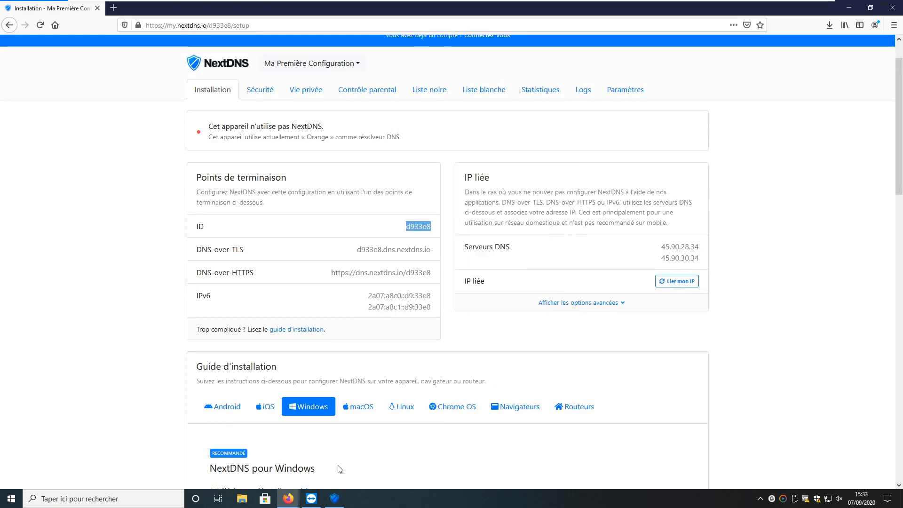
{"action": "left_click", "coordinate": [334, 498]}
{"action": "left_click_drag", "start_coordinate": [445, 160], "coordinate": [539, 187]}
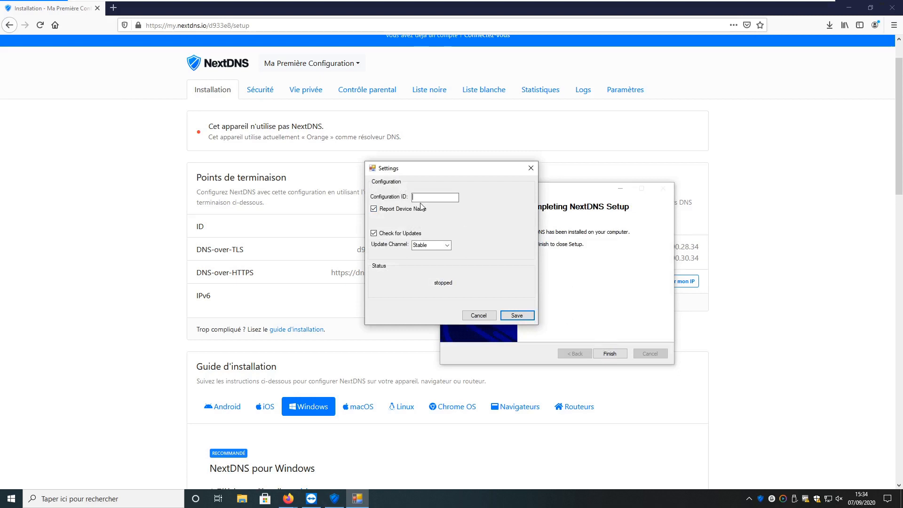
Save configuration ID d933e8 in the setup settings, finish, and reload the page to confirm
{"action": "key", "text": "ctrl+v"}
{"action": "left_click", "coordinate": [518, 318]}
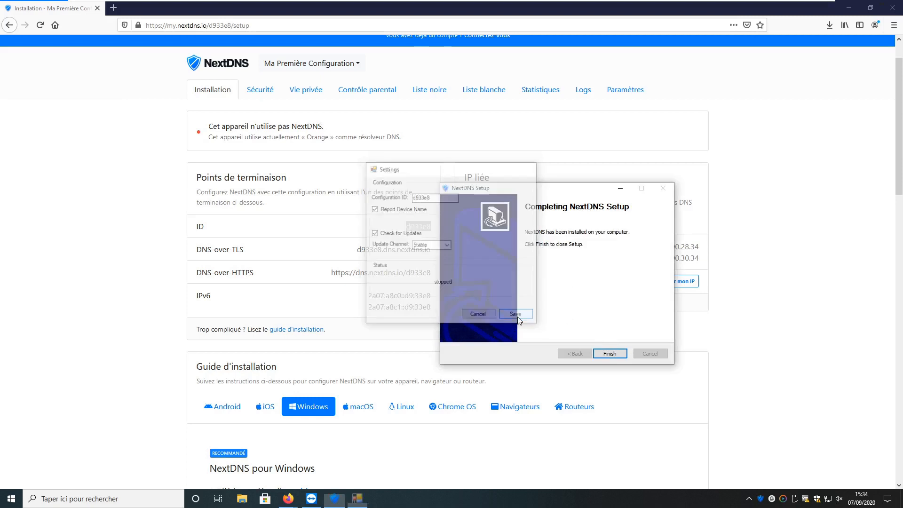
{"action": "left_click", "coordinate": [610, 354]}
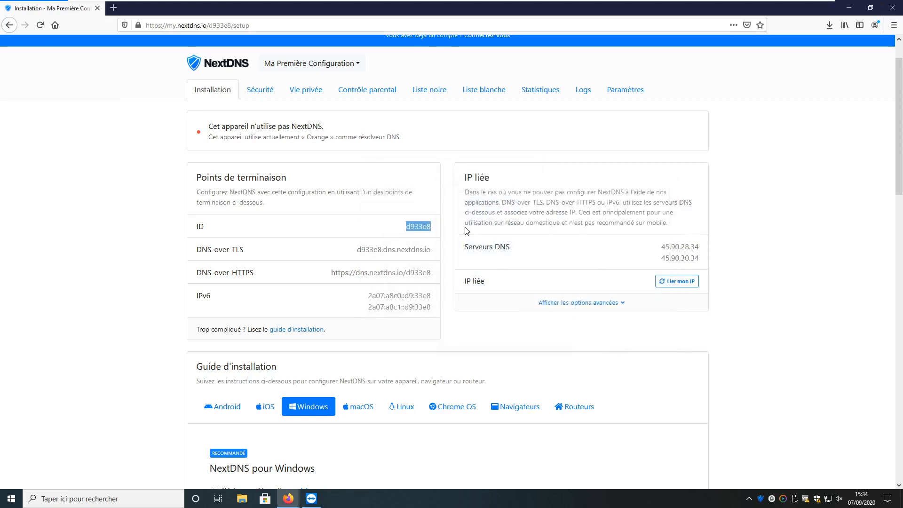
{"action": "key", "text": "F5"}
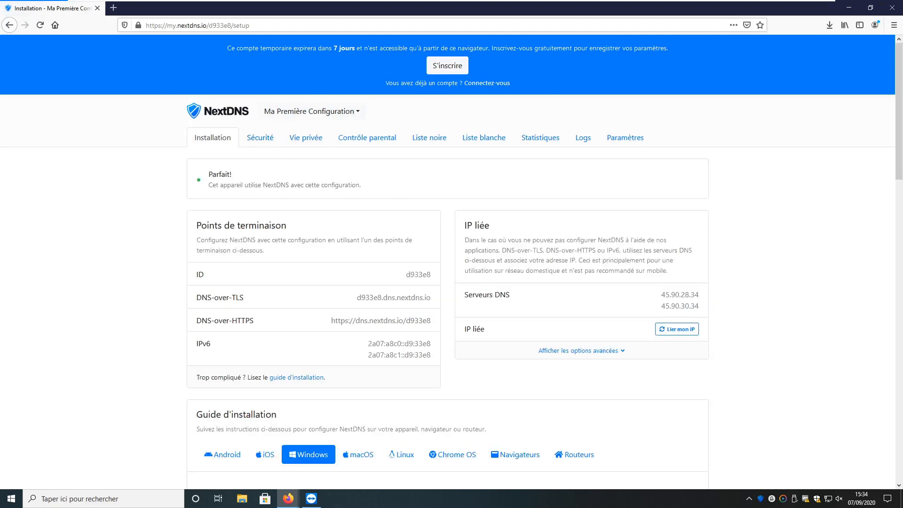
{"action": "left_click_drag", "start_coordinate": [208, 185], "coordinate": [356, 215]}
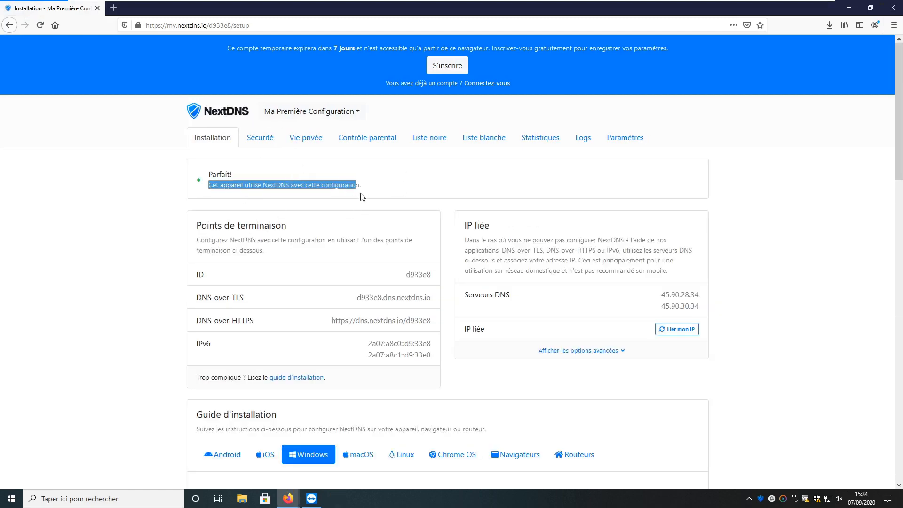
{"action": "left_click", "coordinate": [362, 197]}
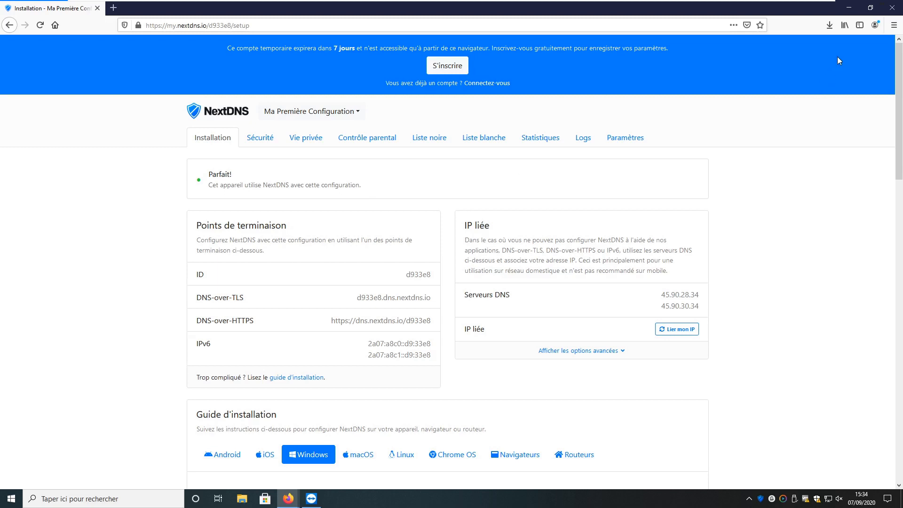
{"action": "left_click", "coordinate": [849, 7]}
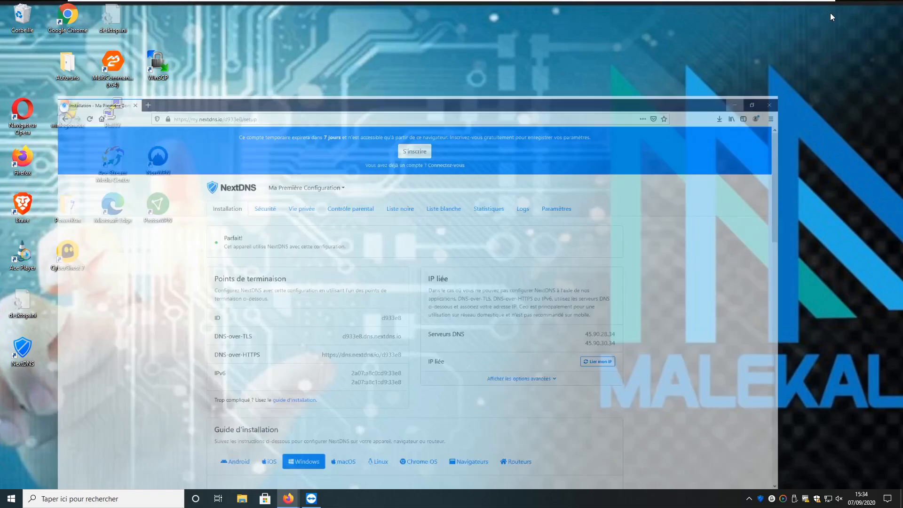
{"action": "left_click_drag", "start_coordinate": [38, 349], "coordinate": [414, 355]}
{"action": "double_click", "coordinate": [410, 354]}
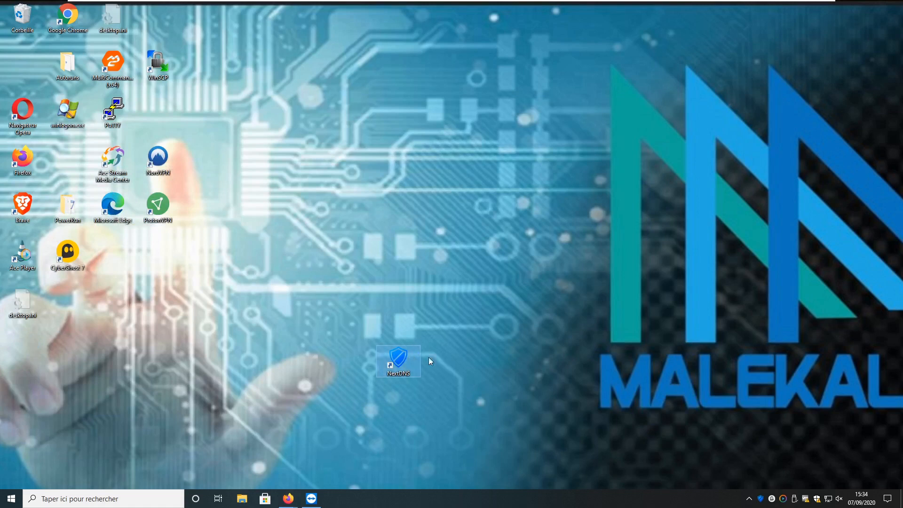
{"action": "left_click", "coordinate": [479, 315]}
{"action": "left_click_drag", "start_coordinate": [398, 359], "coordinate": [51, 441]}
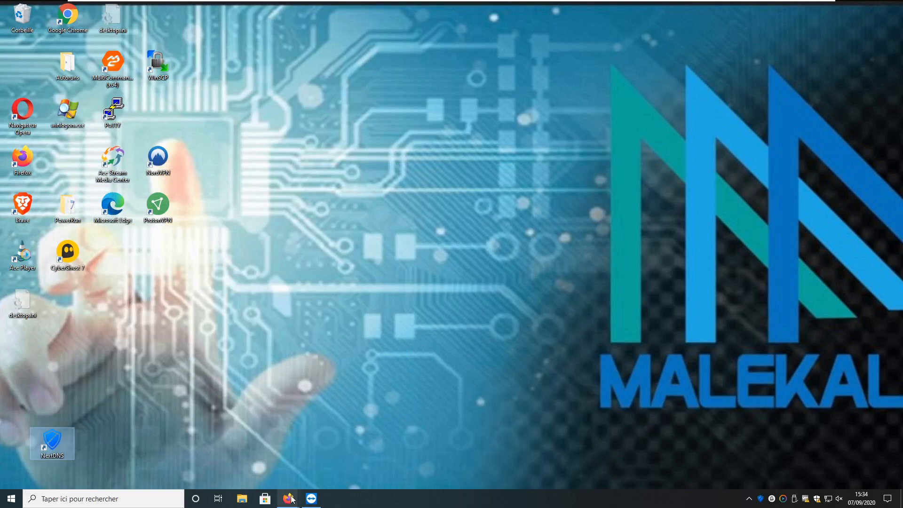
{"action": "mouse_move", "coordinate": [289, 499]}
{"action": "left_click", "coordinate": [338, 459]}
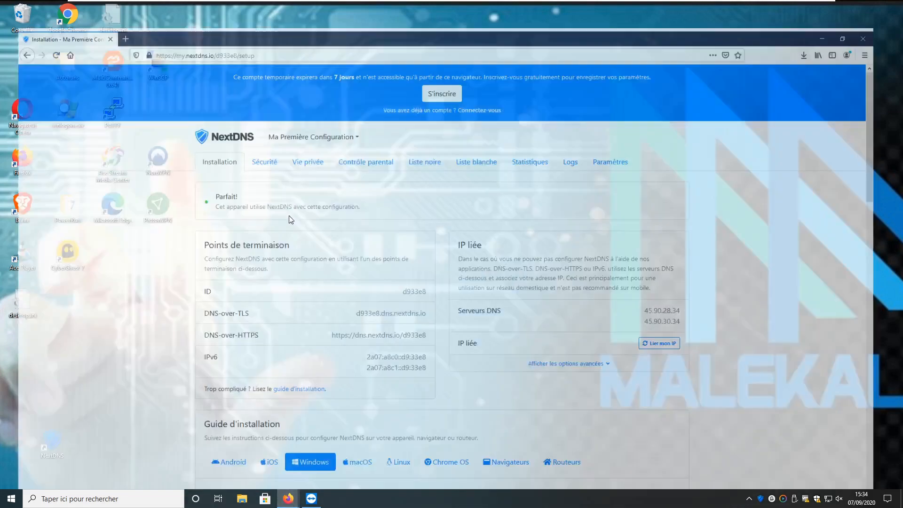
{"action": "key", "text": "ctrl+t"}
{"action": "type", "text": "www."}
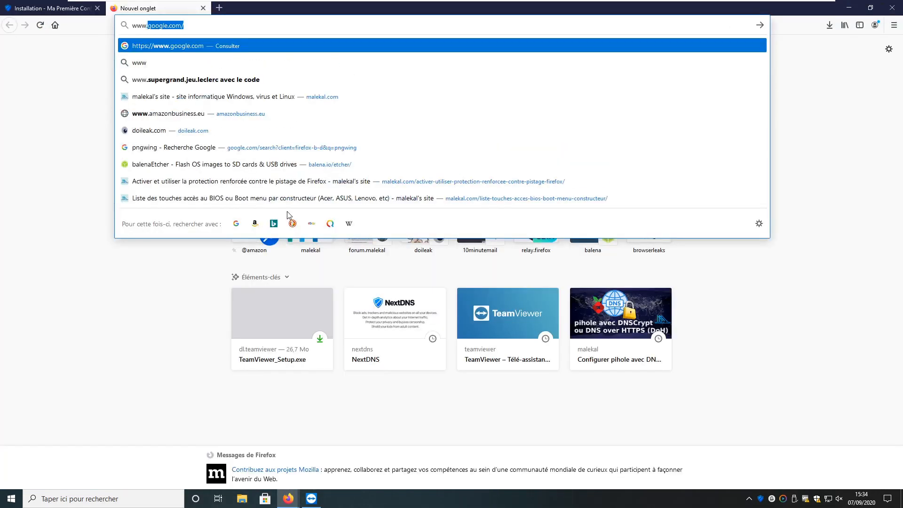
{"action": "type", "text": "lemonde.fr"}
{"action": "key", "text": "Return"}
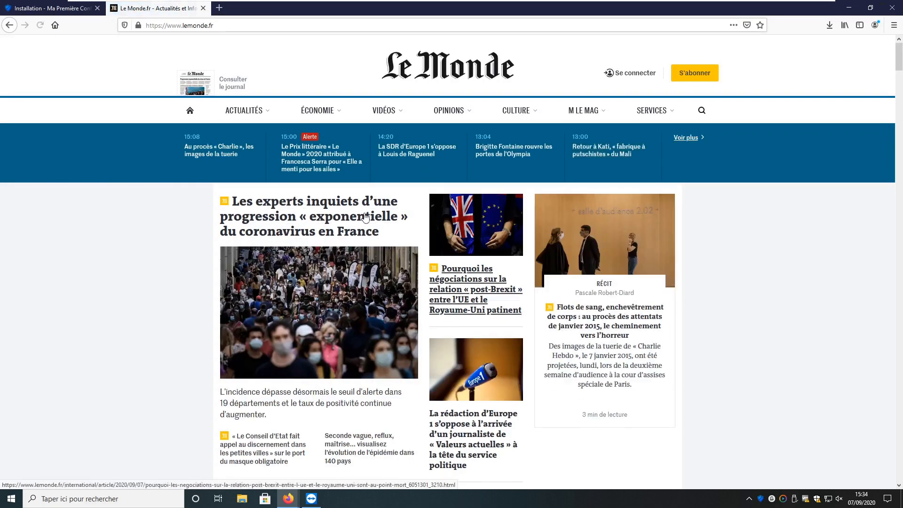
{"action": "left_click", "coordinate": [301, 212]}
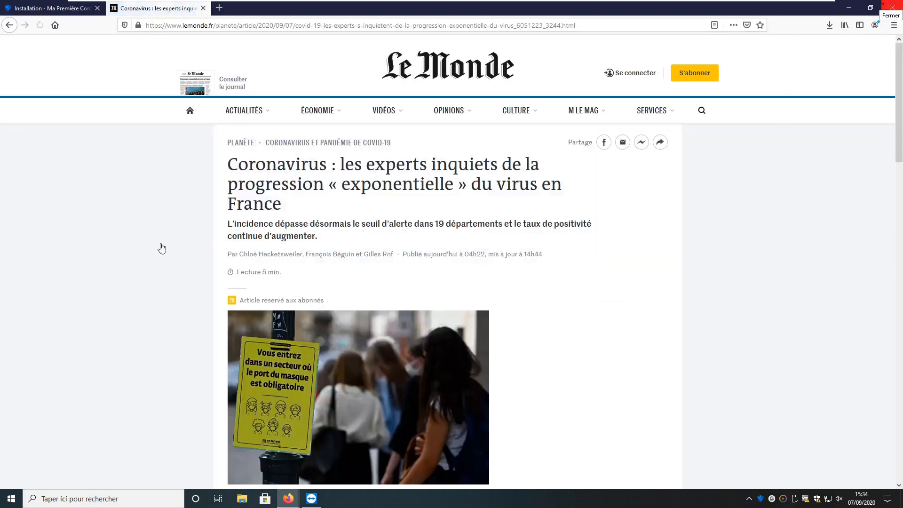
{"action": "scroll", "coordinate": [142, 250], "scroll_direction": "down", "scroll_amount": 15}
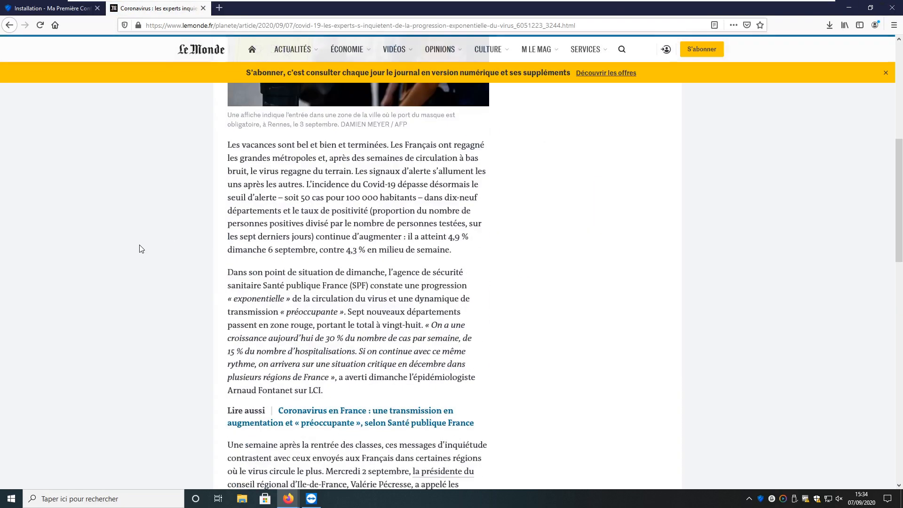
{"action": "scroll", "coordinate": [142, 246], "scroll_direction": "down", "scroll_amount": 4}
{"action": "left_click_drag", "start_coordinate": [901, 308], "coordinate": [900, 47]}
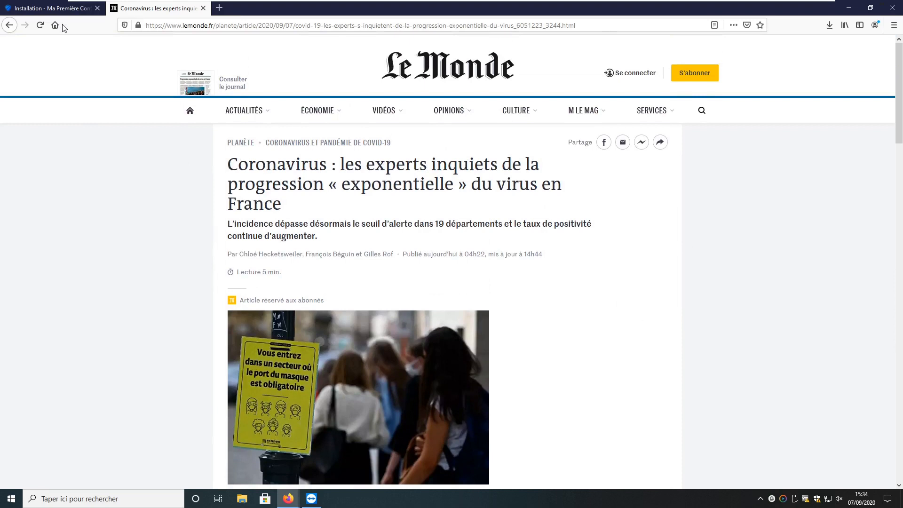
Return to NextDNS and review the Sécurité protections: threat feeds, safe browsing, cryptojacking, typosquatting, DGA
{"action": "left_click", "coordinate": [52, 9]}
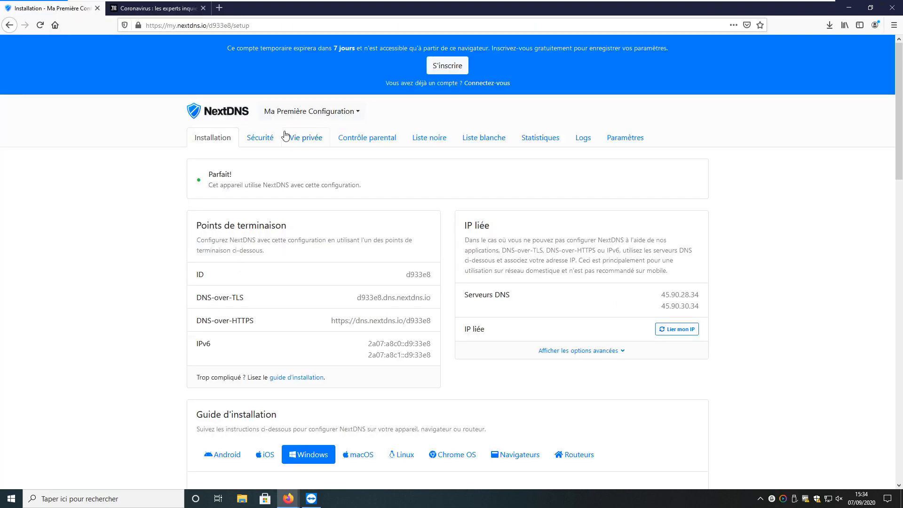
{"action": "left_click", "coordinate": [263, 138]}
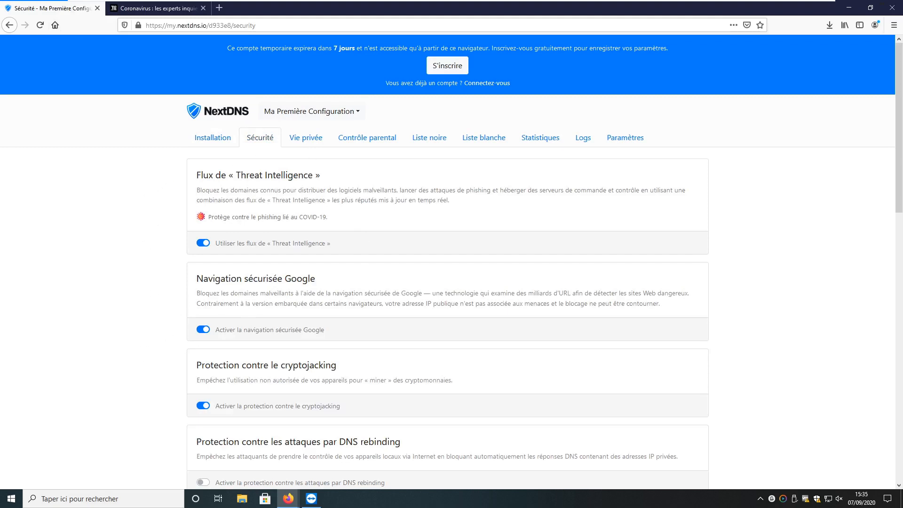
{"action": "scroll", "coordinate": [263, 369], "scroll_direction": "down", "scroll_amount": 3}
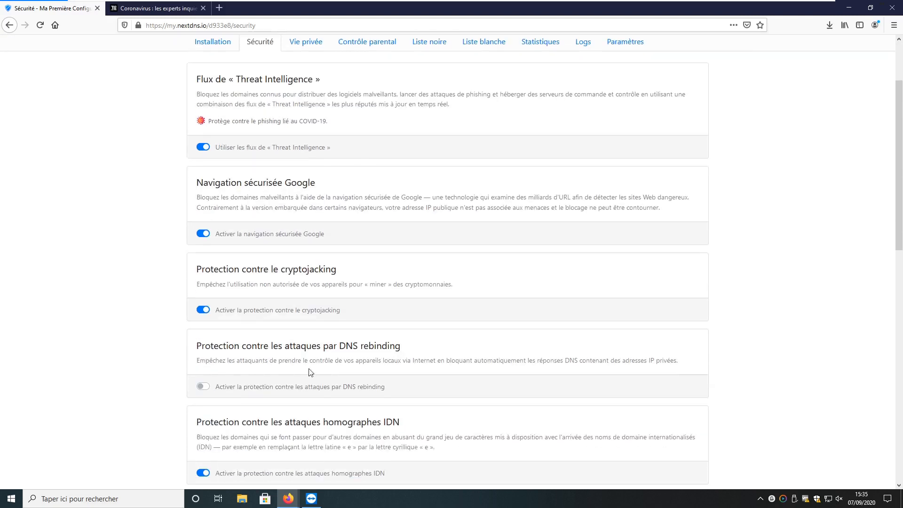
{"action": "scroll", "coordinate": [346, 296], "scroll_direction": "up", "scroll_amount": 3}
{"action": "scroll", "coordinate": [282, 398], "scroll_direction": "down", "scroll_amount": 3}
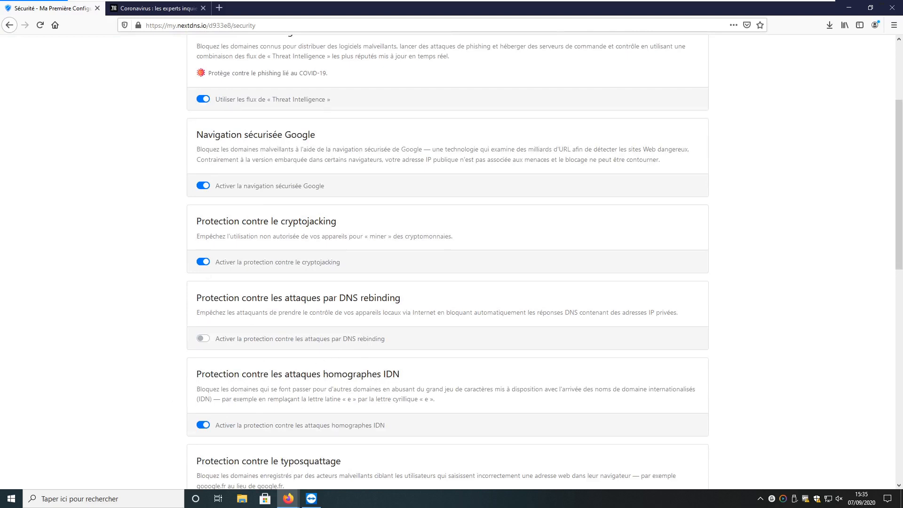
{"action": "scroll", "coordinate": [447, 258], "scroll_direction": "down", "scroll_amount": 8}
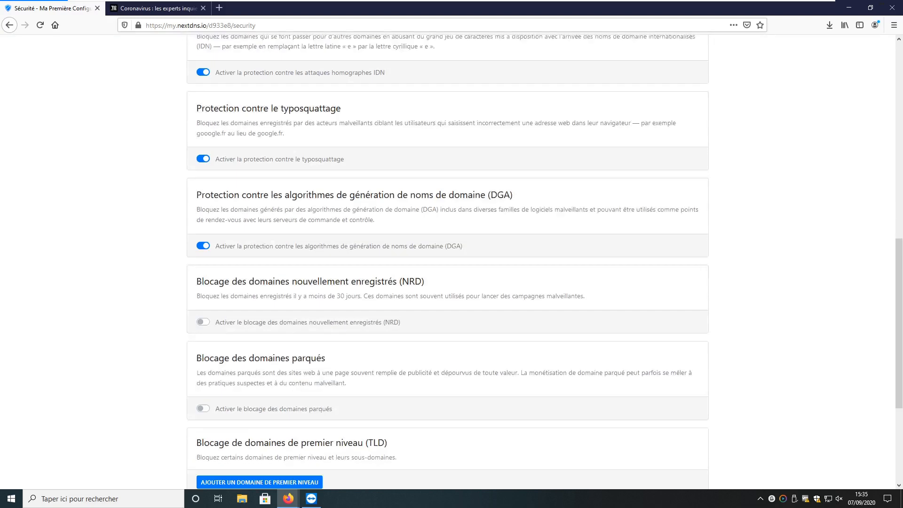
{"action": "scroll", "coordinate": [289, 395], "scroll_direction": "down", "scroll_amount": 1}
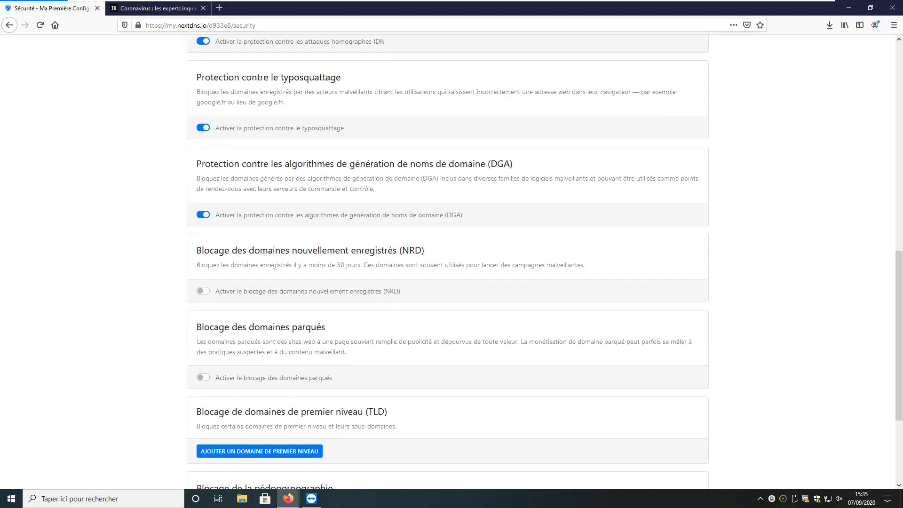
{"action": "scroll", "coordinate": [352, 323], "scroll_direction": "up", "scroll_amount": 11}
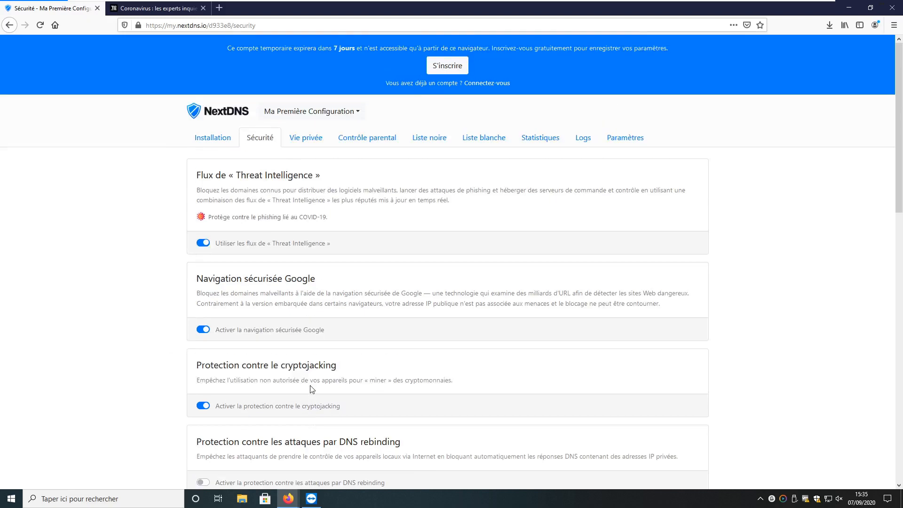
In Vie privée, add Windows and Samsung to native tracking protection
{"action": "left_click", "coordinate": [305, 141]}
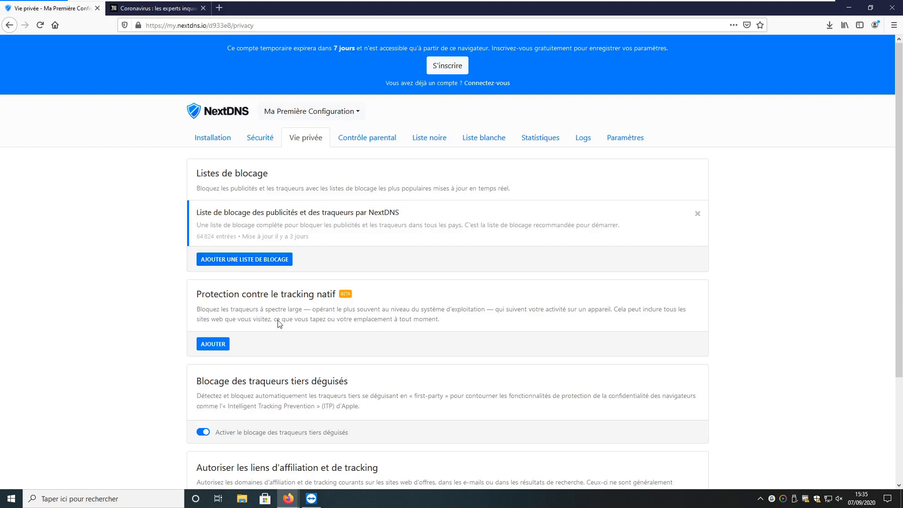
{"action": "left_click_drag", "start_coordinate": [201, 294], "coordinate": [315, 294]}
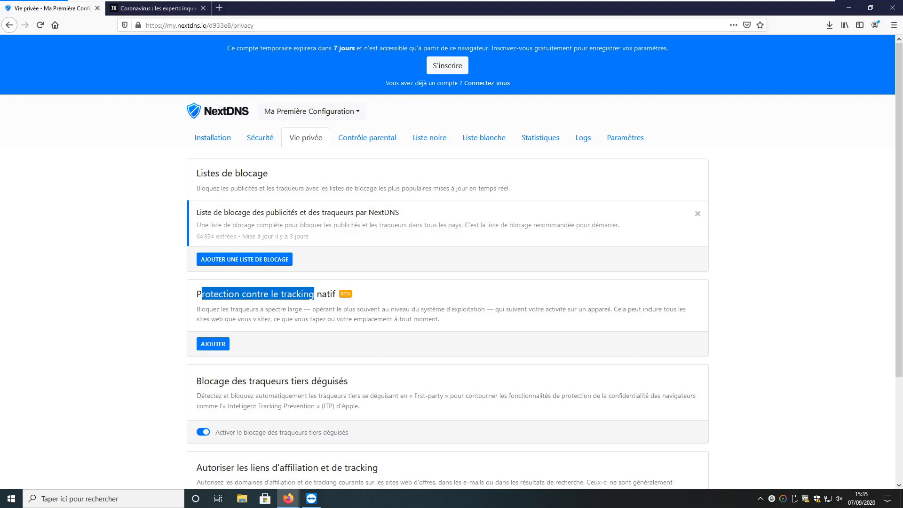
{"action": "left_click", "coordinate": [315, 294]}
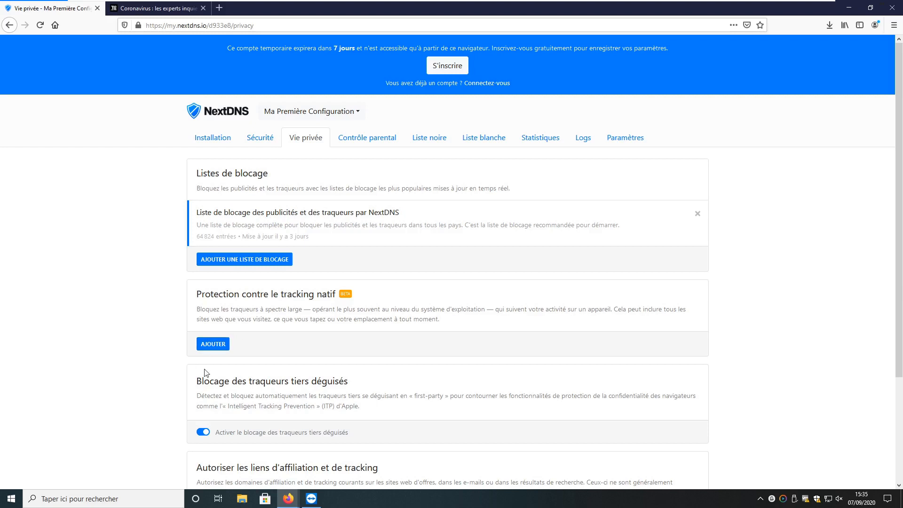
{"action": "left_click", "coordinate": [211, 345]}
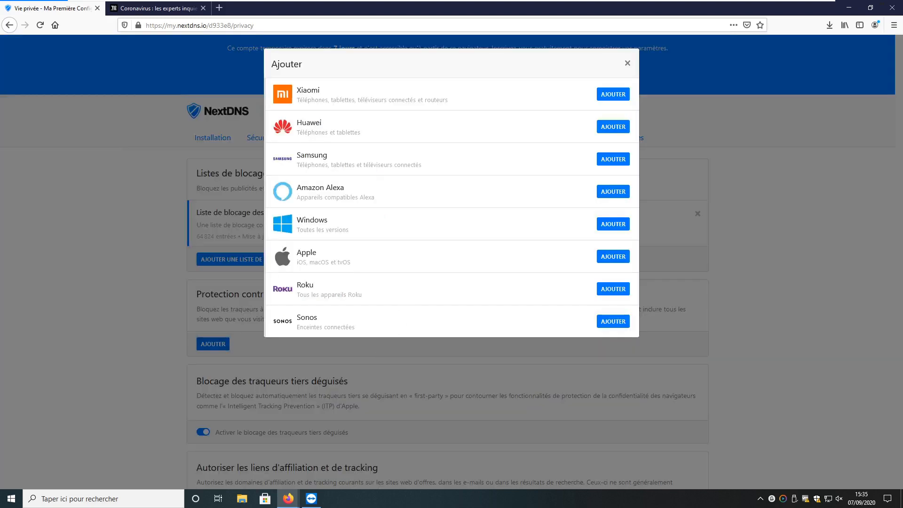
{"action": "left_click", "coordinate": [614, 226]}
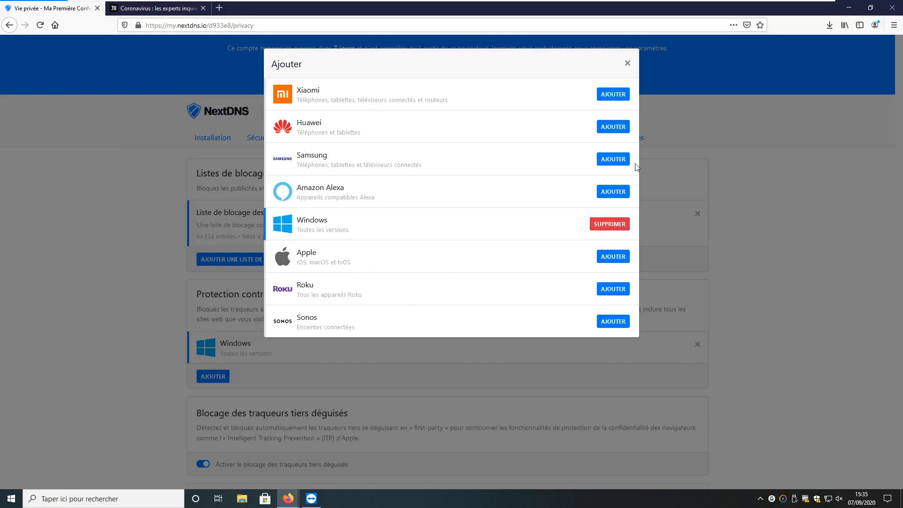
{"action": "left_click", "coordinate": [614, 160]}
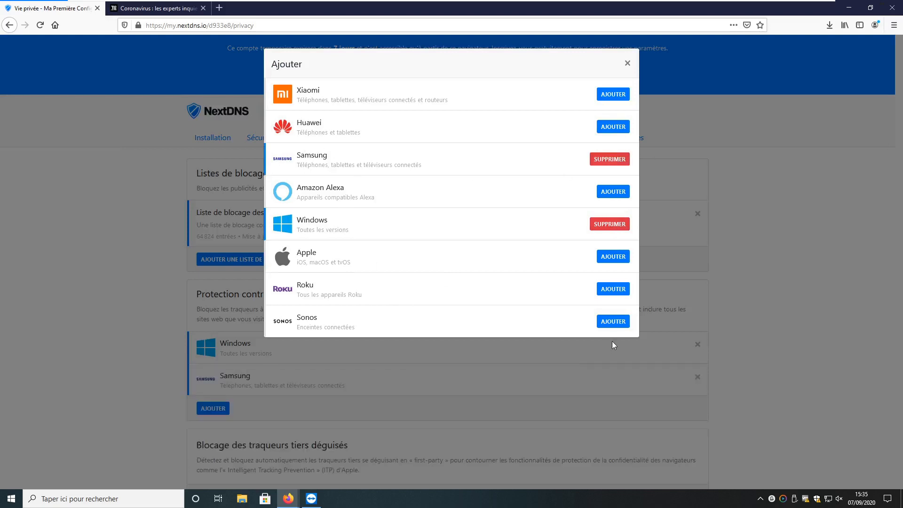
{"action": "left_click", "coordinate": [627, 63]}
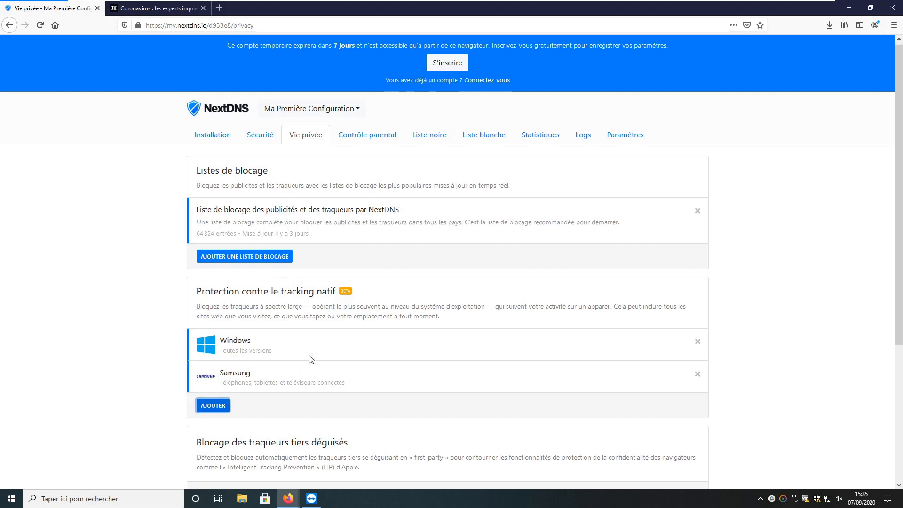
Review the remaining privacy options, including affiliate and tracking links
{"action": "scroll", "coordinate": [308, 359], "scroll_direction": "down", "scroll_amount": 3}
{"action": "scroll", "coordinate": [309, 357], "scroll_direction": "up", "scroll_amount": 3}
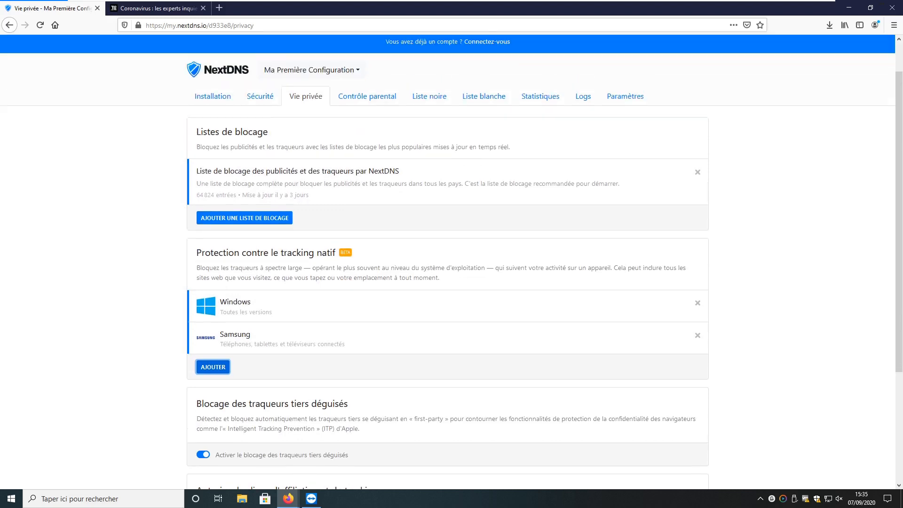
{"action": "scroll", "coordinate": [311, 353], "scroll_direction": "down", "scroll_amount": 5}
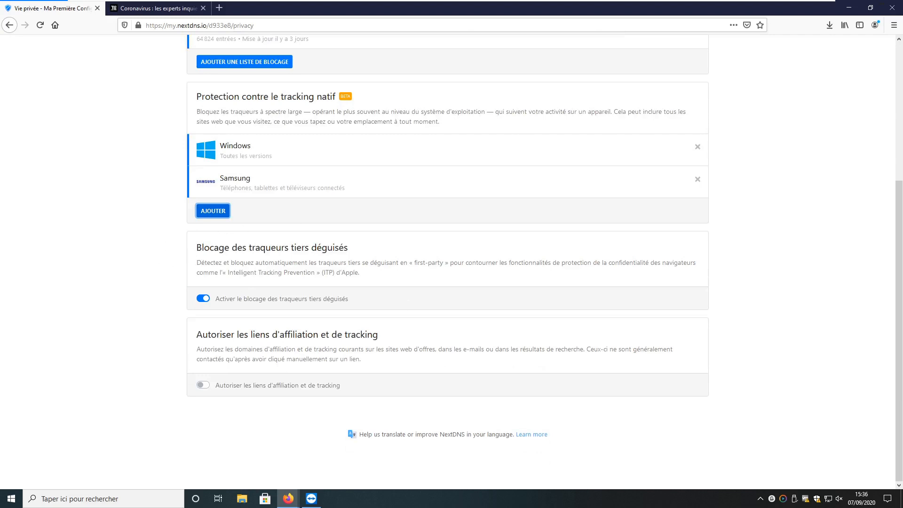
{"action": "left_click_drag", "start_coordinate": [221, 335], "coordinate": [399, 339]}
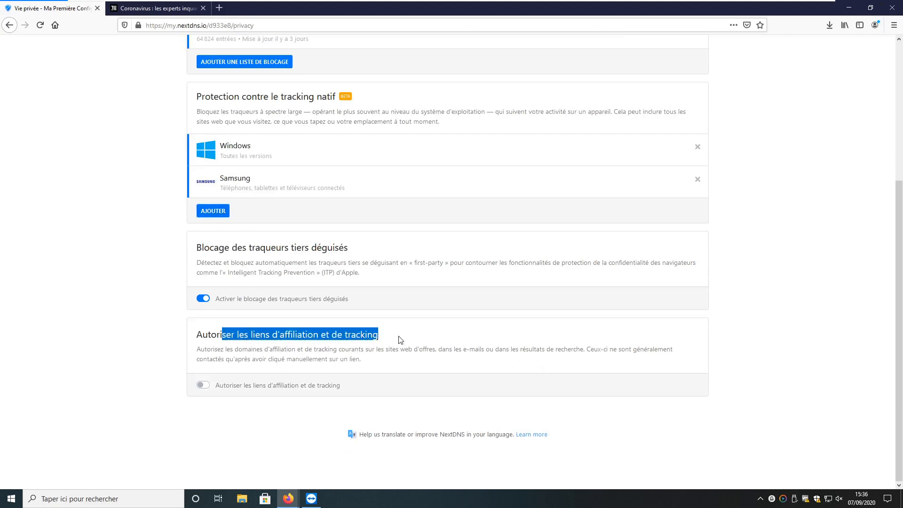
{"action": "left_click", "coordinate": [374, 362]}
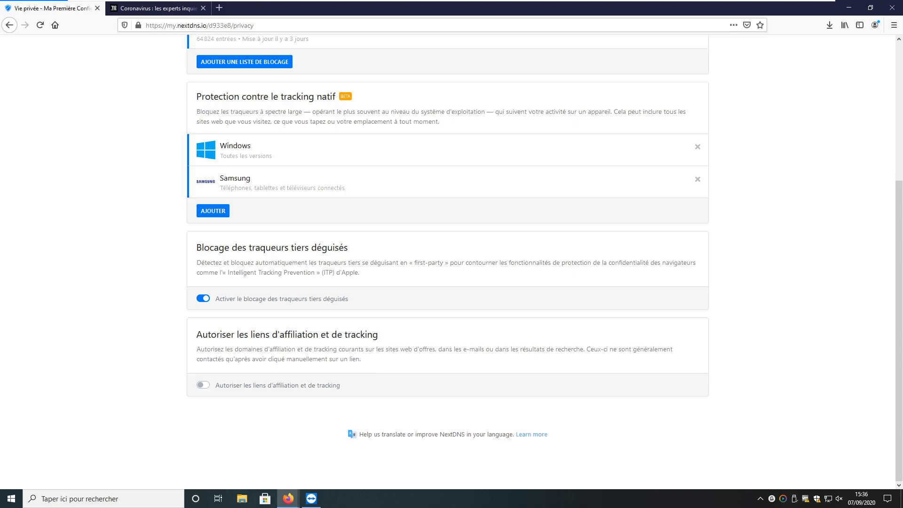
{"action": "scroll", "coordinate": [378, 356], "scroll_direction": "up", "scroll_amount": 3}
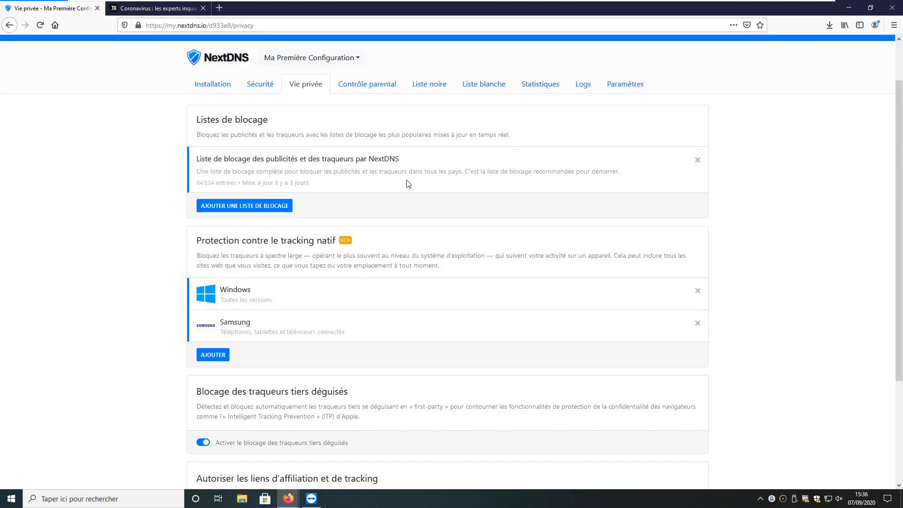
{"action": "left_click", "coordinate": [432, 89]}
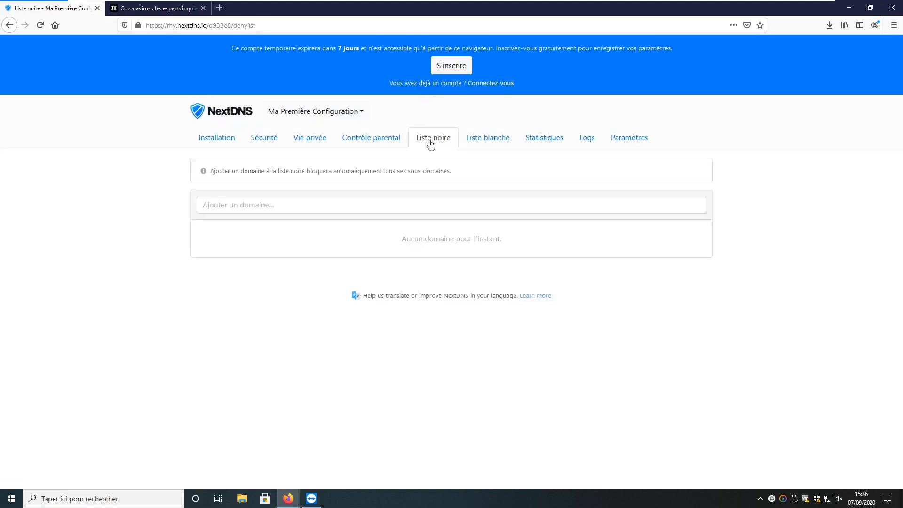
{"action": "left_click", "coordinate": [203, 204]}
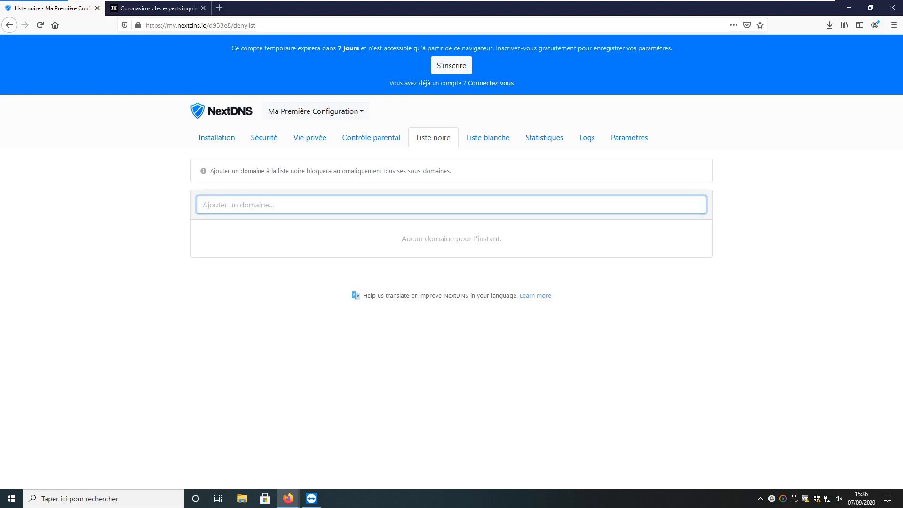
{"action": "type", "text": "www.facebook.com"}
{"action": "key", "text": "Return"}
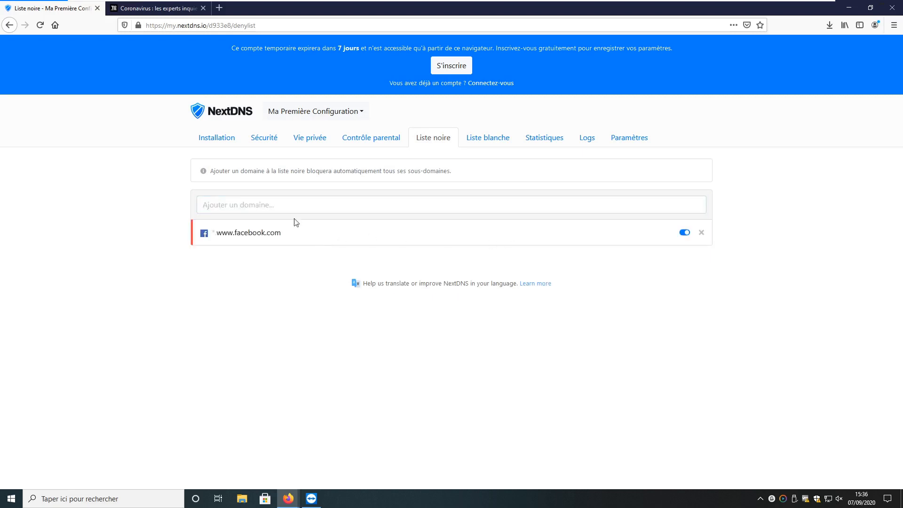
{"action": "key", "text": "ctrl+t"}
{"action": "type", "text": "www.facebook.com"}
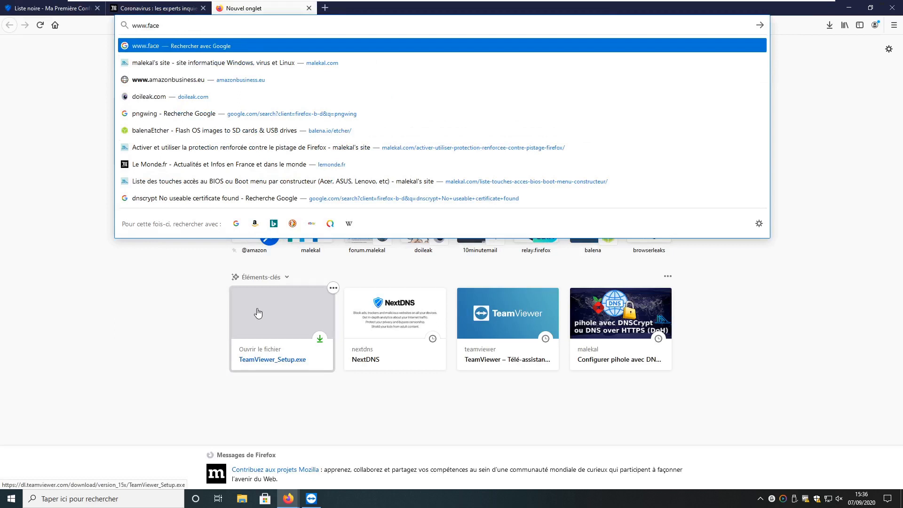
{"action": "key", "text": "Return"}
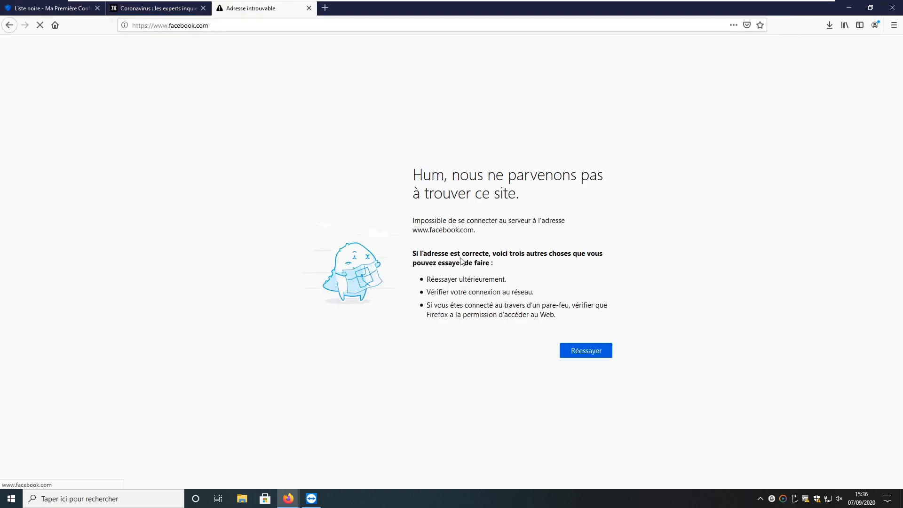
{"action": "left_click", "coordinate": [309, 9]}
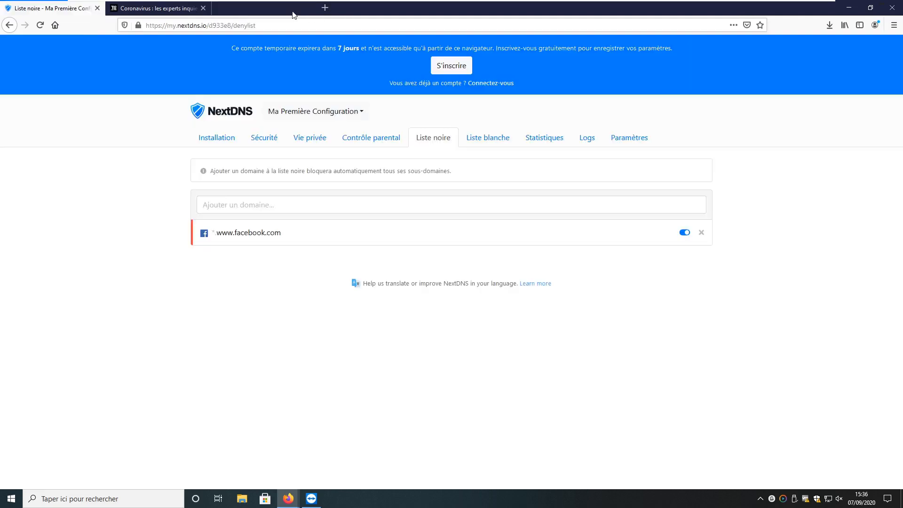
Browse the Liste blanche and Paramètres pages, ending on the Logs page
{"action": "left_click", "coordinate": [487, 140]}
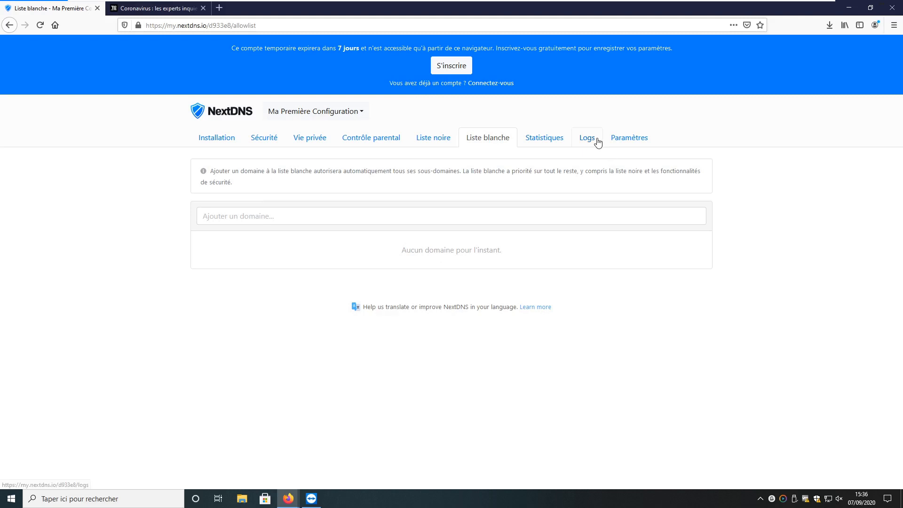
{"action": "left_click", "coordinate": [630, 139]}
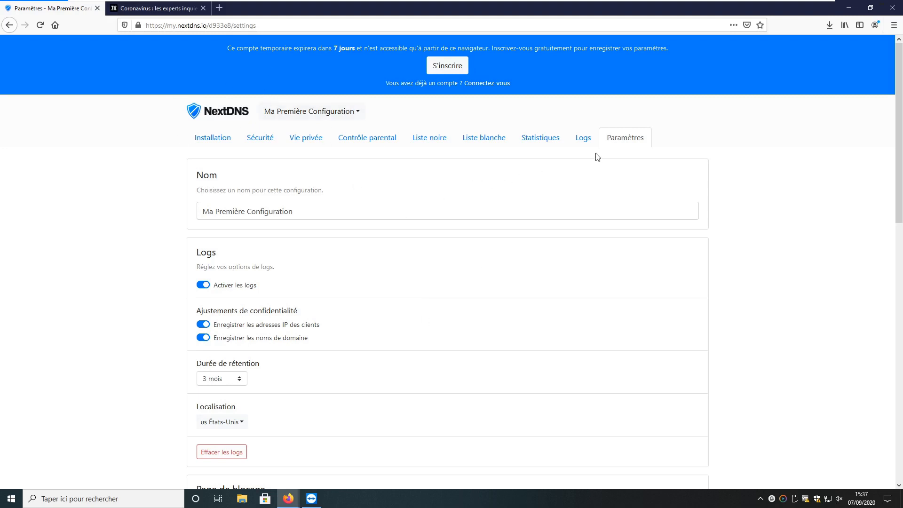
{"action": "left_click", "coordinate": [588, 144]}
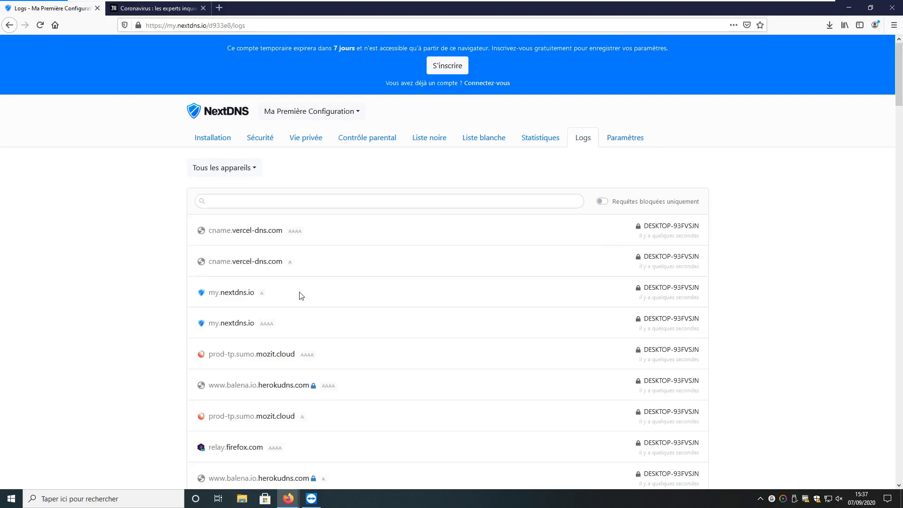
{"action": "scroll", "coordinate": [301, 295], "scroll_direction": "down", "scroll_amount": 8}
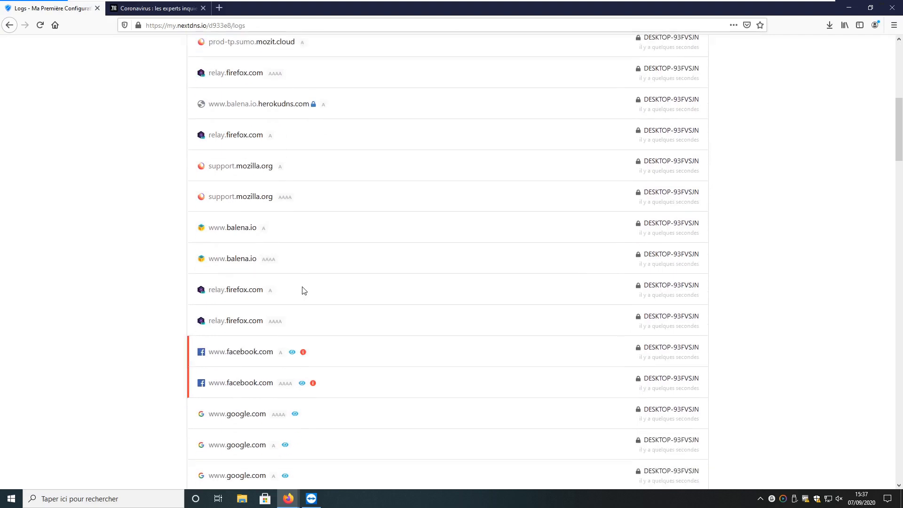
{"action": "scroll", "coordinate": [303, 290], "scroll_direction": "down", "scroll_amount": 5}
{"action": "scroll", "coordinate": [303, 290], "scroll_direction": "down", "scroll_amount": 6}
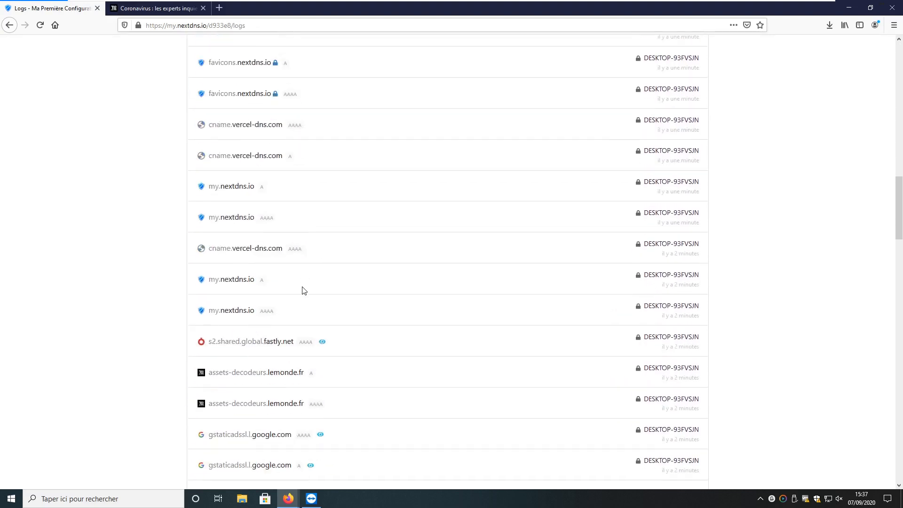
{"action": "scroll", "coordinate": [292, 343], "scroll_direction": "down", "scroll_amount": 1}
{"action": "scroll", "coordinate": [256, 346], "scroll_direction": "up", "scroll_amount": 3}
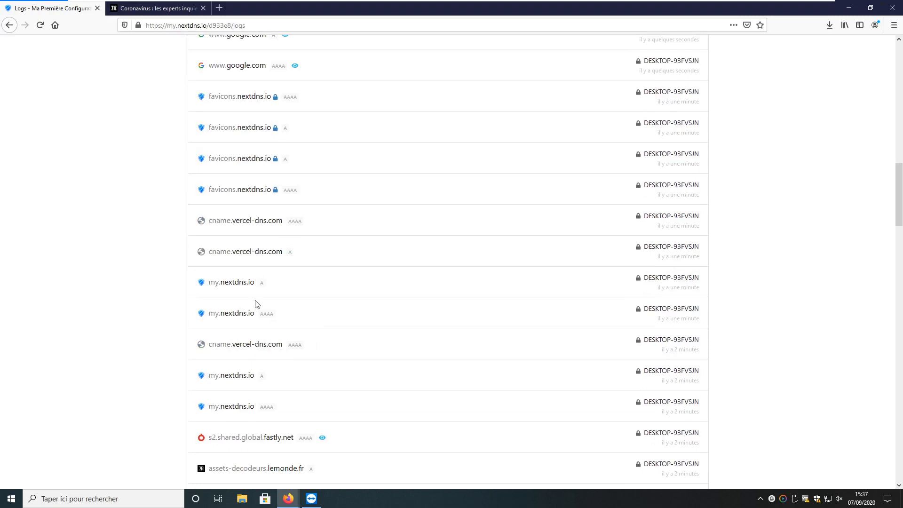
{"action": "scroll", "coordinate": [257, 304], "scroll_direction": "up", "scroll_amount": 3}
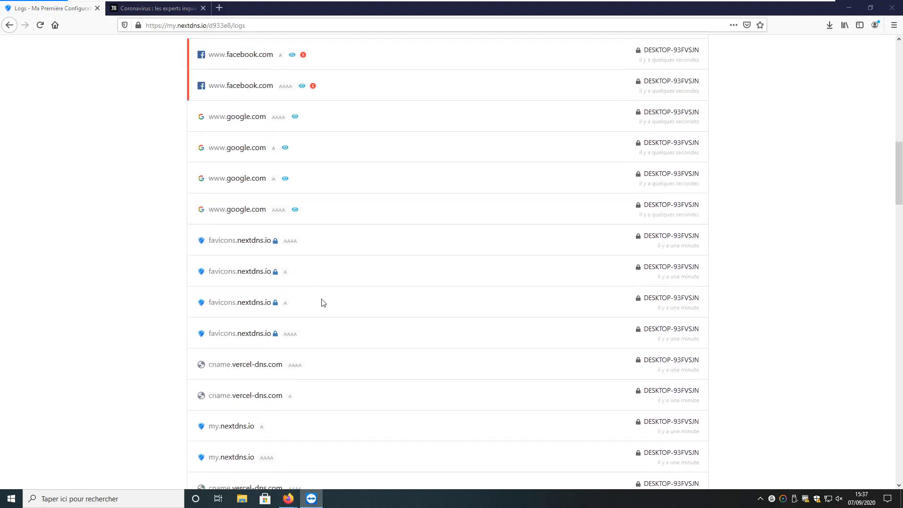
{"action": "scroll", "coordinate": [322, 302], "scroll_direction": "up", "scroll_amount": 3}
{"action": "scroll", "coordinate": [263, 376], "scroll_direction": "up", "scroll_amount": 4}
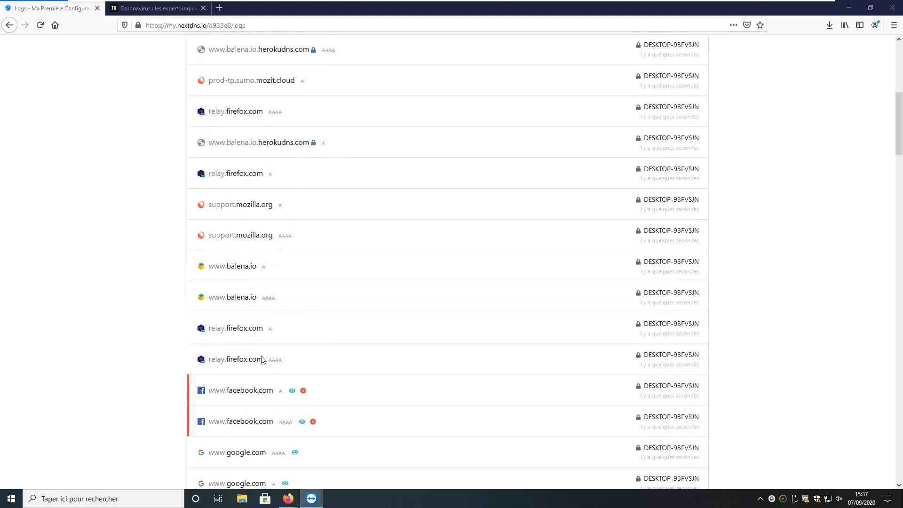
{"action": "scroll", "coordinate": [262, 359], "scroll_direction": "up", "scroll_amount": 1}
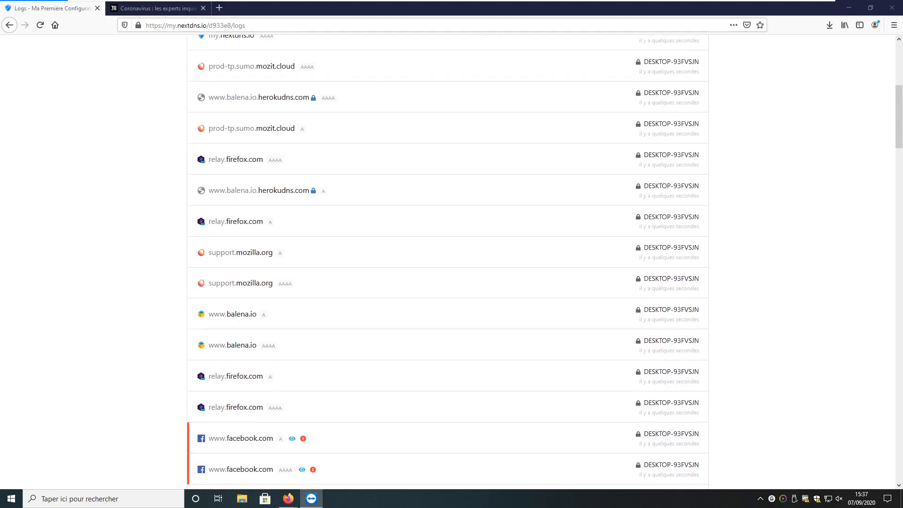
{"action": "scroll", "coordinate": [232, 350], "scroll_direction": "up", "scroll_amount": 6}
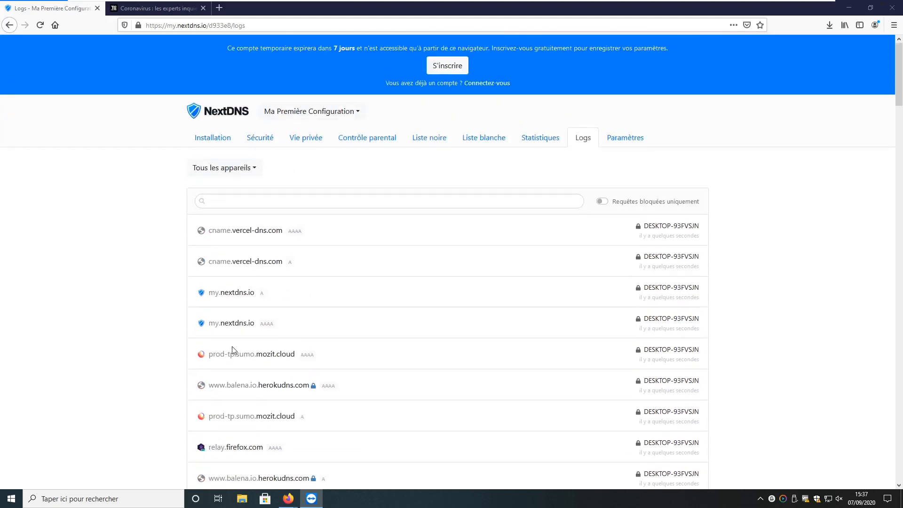
{"action": "left_click", "coordinate": [553, 140]}
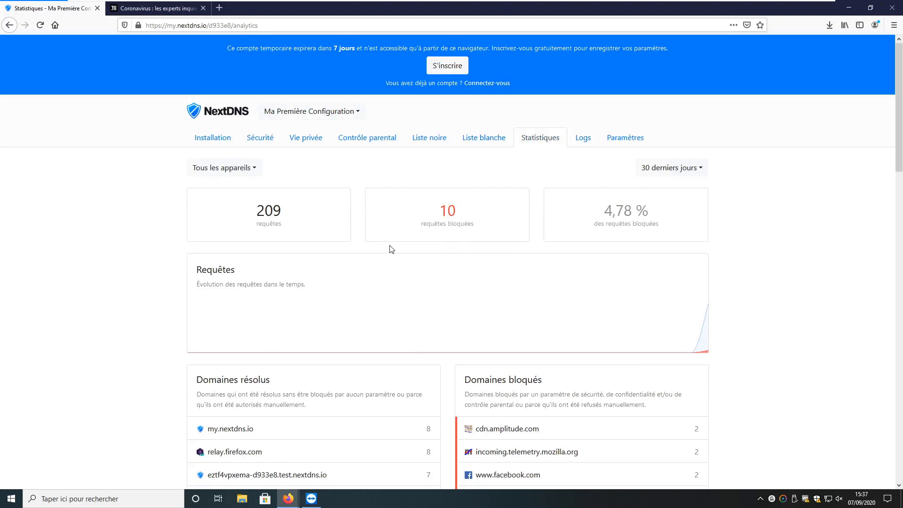
{"action": "scroll", "coordinate": [318, 356], "scroll_direction": "down", "scroll_amount": 3}
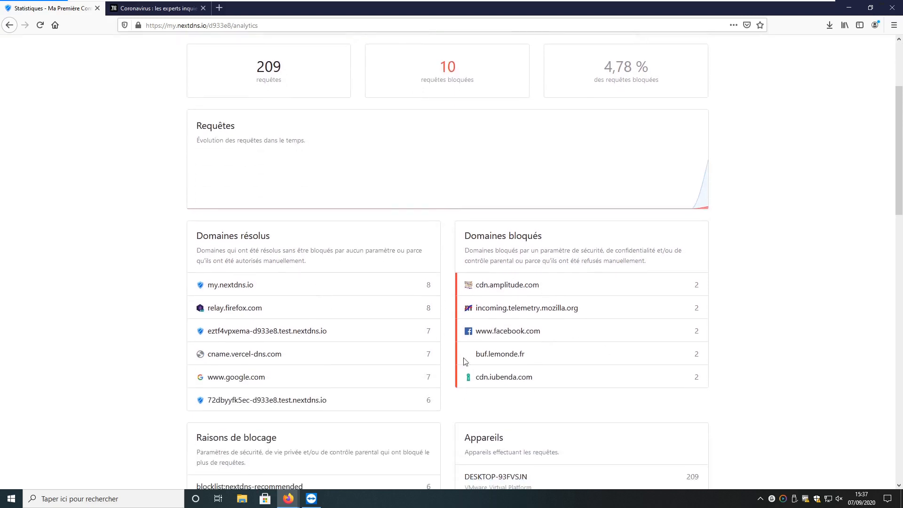
{"action": "left_click_drag", "start_coordinate": [487, 331], "coordinate": [590, 332]}
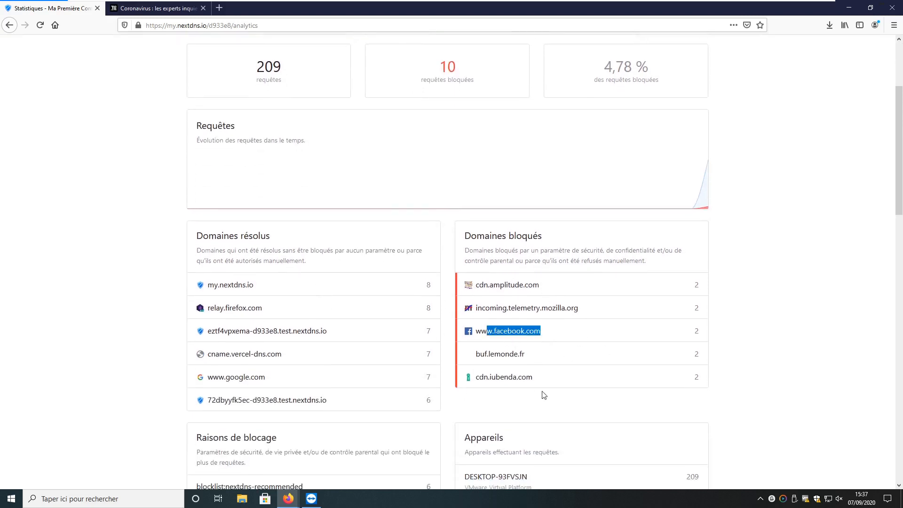
{"action": "left_click_drag", "start_coordinate": [503, 308], "coordinate": [600, 310]}
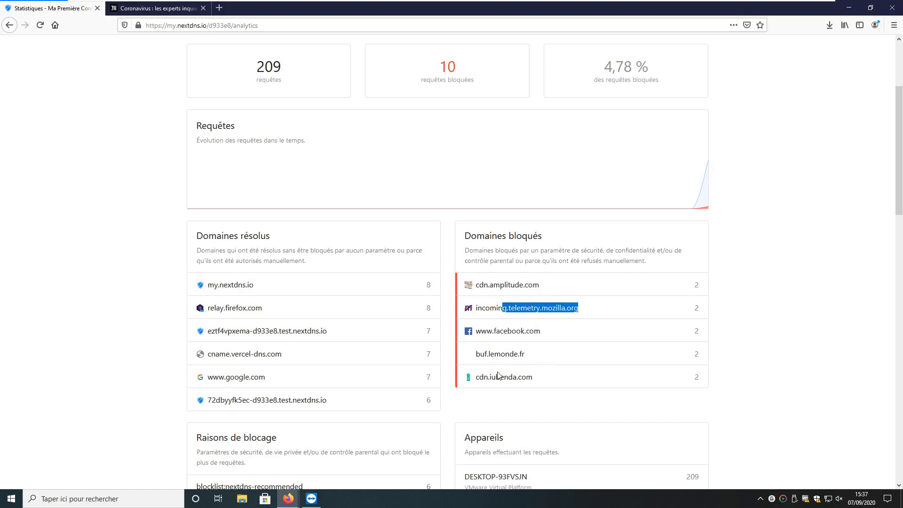
{"action": "left_click_drag", "start_coordinate": [490, 377], "coordinate": [582, 379]}
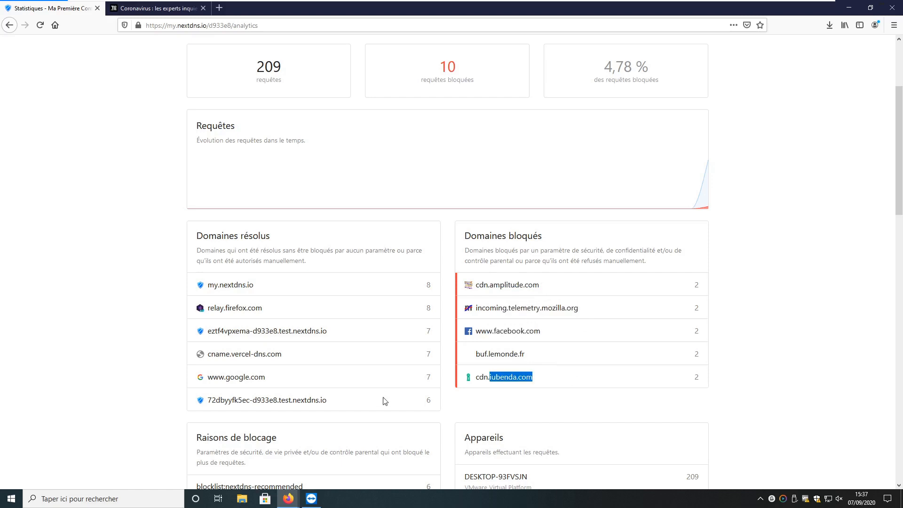
Inspect the requesting IP address and the remaining encryption, DNSSEC and provider panels
{"action": "scroll", "coordinate": [153, 390], "scroll_direction": "down", "scroll_amount": 1}
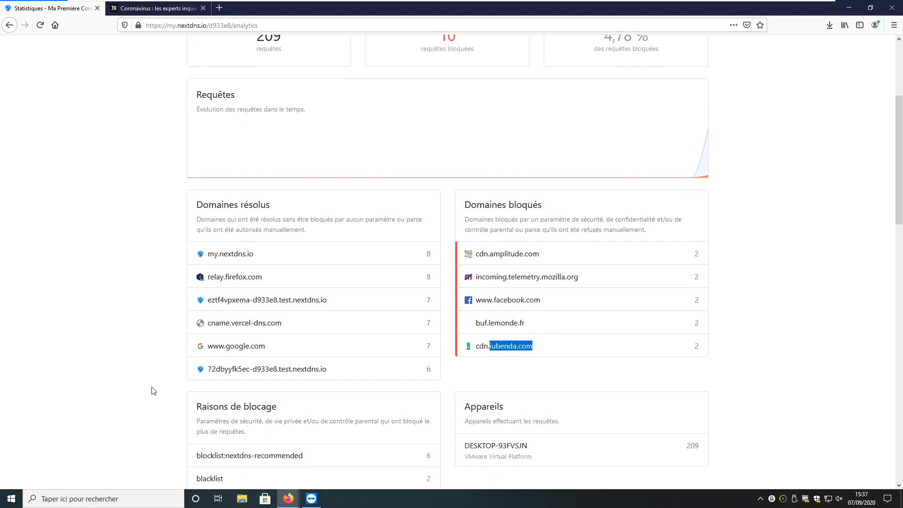
{"action": "scroll", "coordinate": [152, 390], "scroll_direction": "down", "scroll_amount": 7}
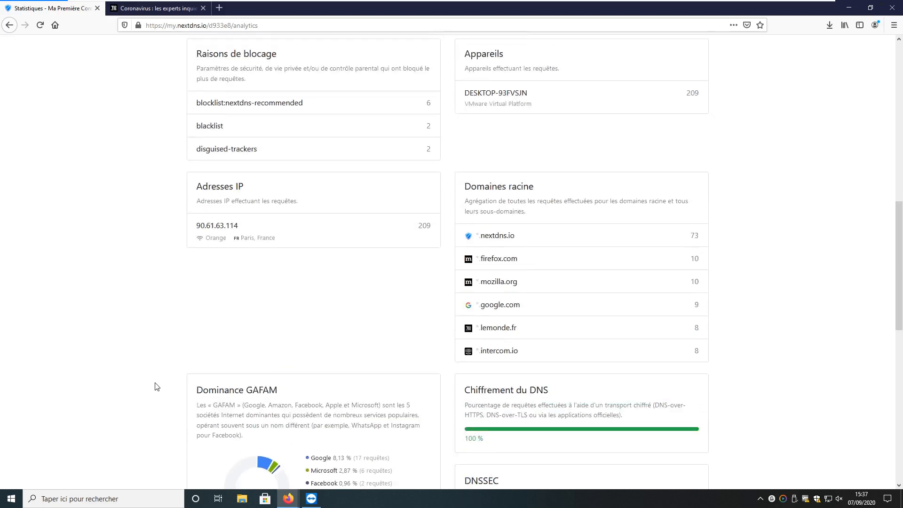
{"action": "scroll", "coordinate": [379, 161], "scroll_direction": "up", "scroll_amount": 1}
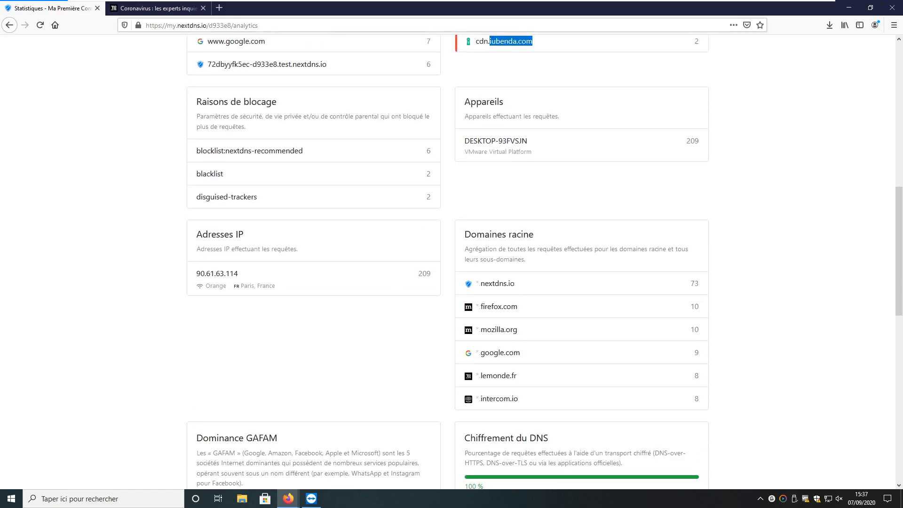
{"action": "left_click_drag", "start_coordinate": [195, 273], "coordinate": [254, 274]}
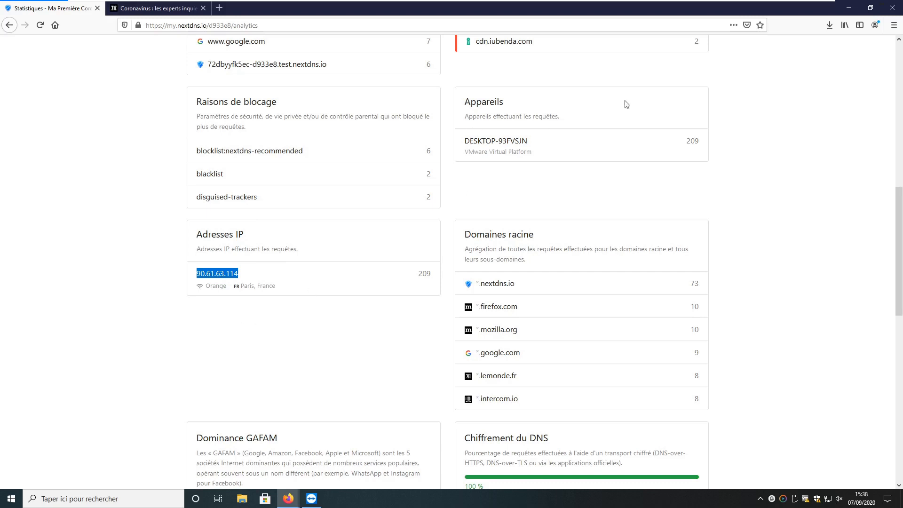
{"action": "scroll", "coordinate": [312, 348], "scroll_direction": "down", "scroll_amount": 7}
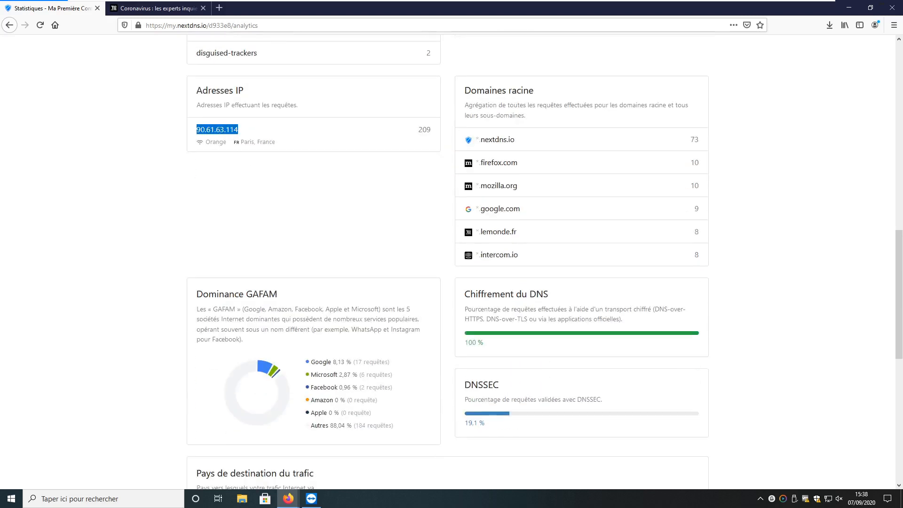
{"action": "scroll", "coordinate": [443, 343], "scroll_direction": "down", "scroll_amount": 5}
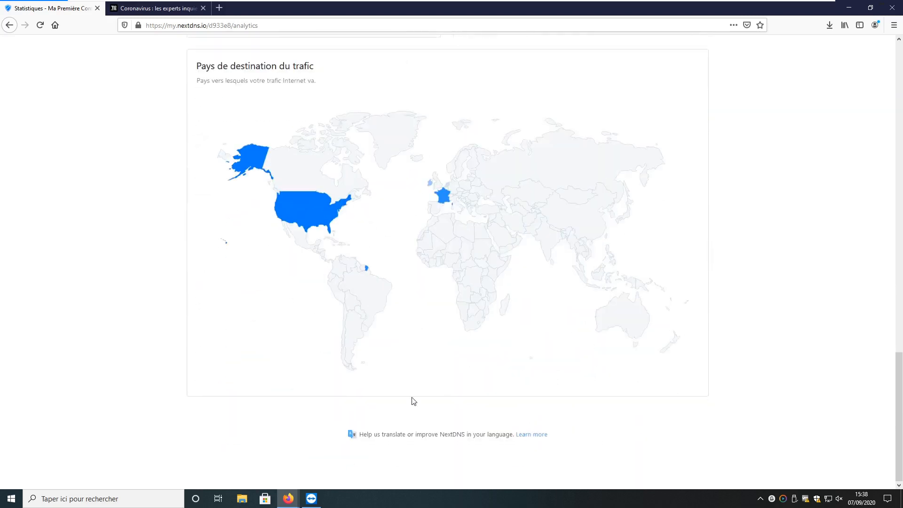
{"action": "scroll", "coordinate": [412, 399], "scroll_direction": "up", "scroll_amount": 15}
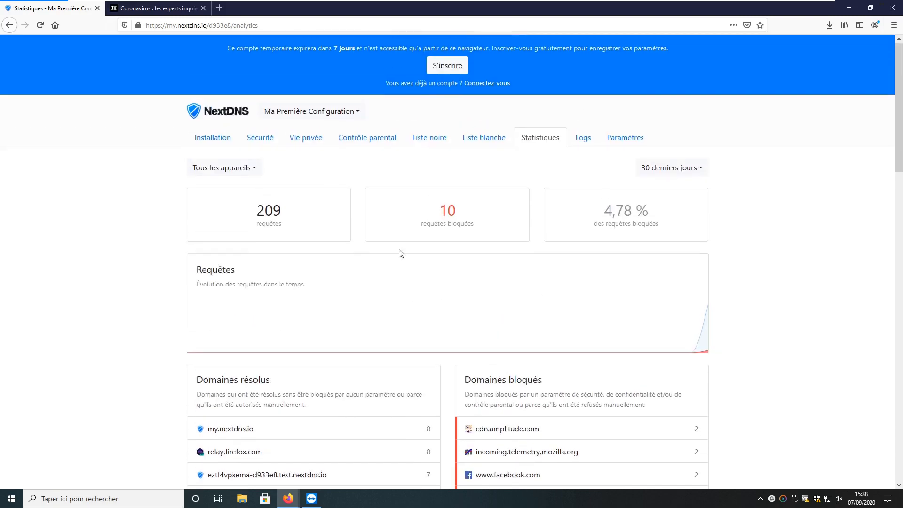
{"action": "left_click", "coordinate": [377, 141]}
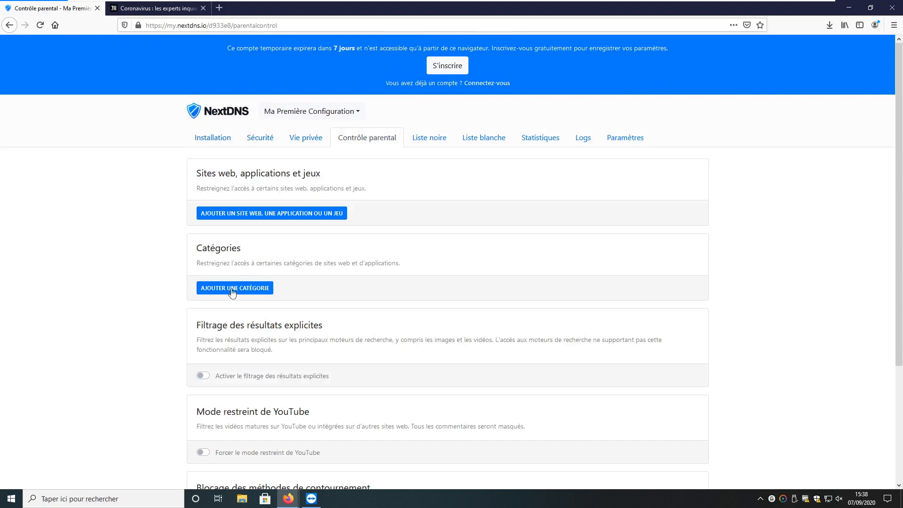
{"action": "left_click", "coordinate": [360, 112]}
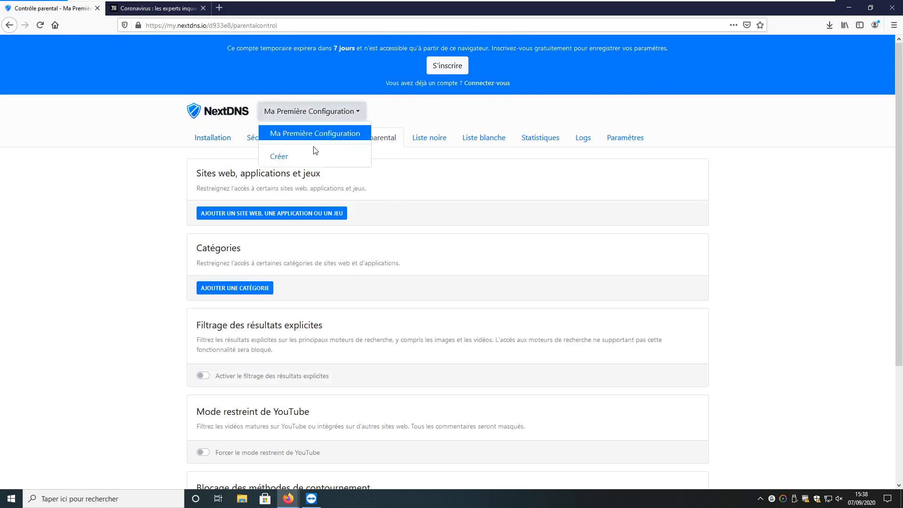
{"action": "left_click", "coordinate": [515, 184]}
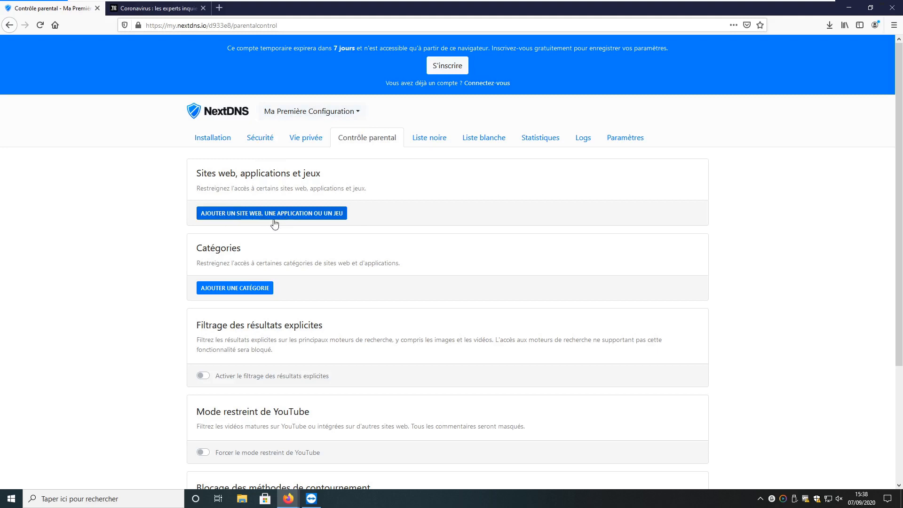
{"action": "left_click", "coordinate": [303, 218]}
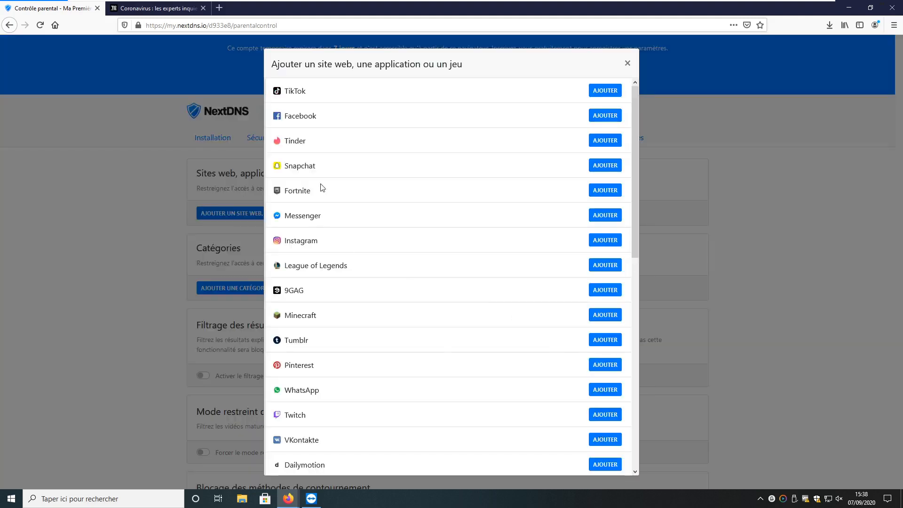
{"action": "left_click_drag", "start_coordinate": [290, 113], "coordinate": [383, 113]}
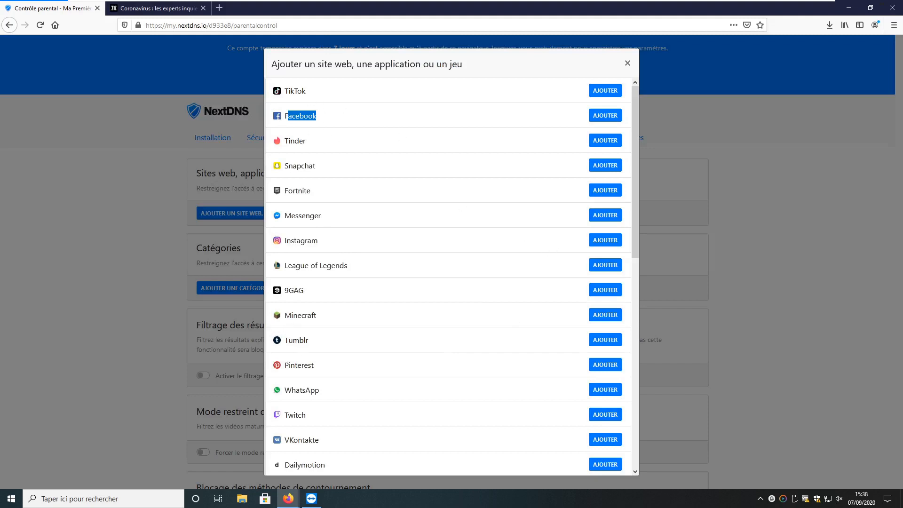
{"action": "left_click_drag", "start_coordinate": [284, 315], "coordinate": [376, 319]}
{"action": "scroll", "coordinate": [342, 384], "scroll_direction": "down", "scroll_amount": 3}
{"action": "scroll", "coordinate": [339, 383], "scroll_direction": "up", "scroll_amount": 3}
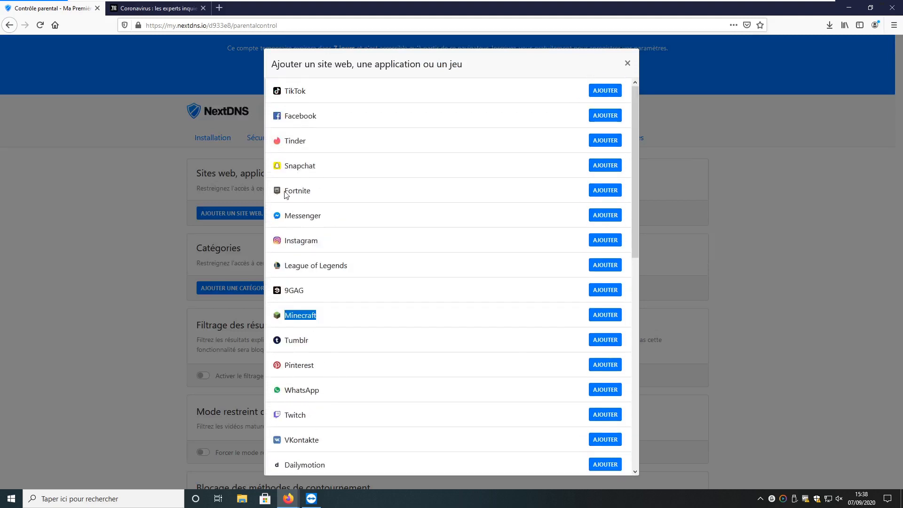
{"action": "left_click_drag", "start_coordinate": [286, 194], "coordinate": [328, 196]}
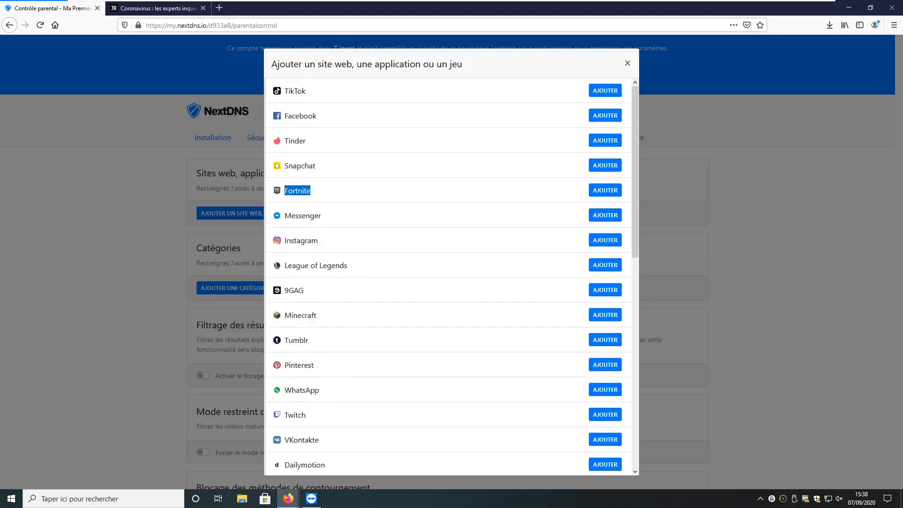
{"action": "scroll", "coordinate": [298, 282], "scroll_direction": "down", "scroll_amount": 8}
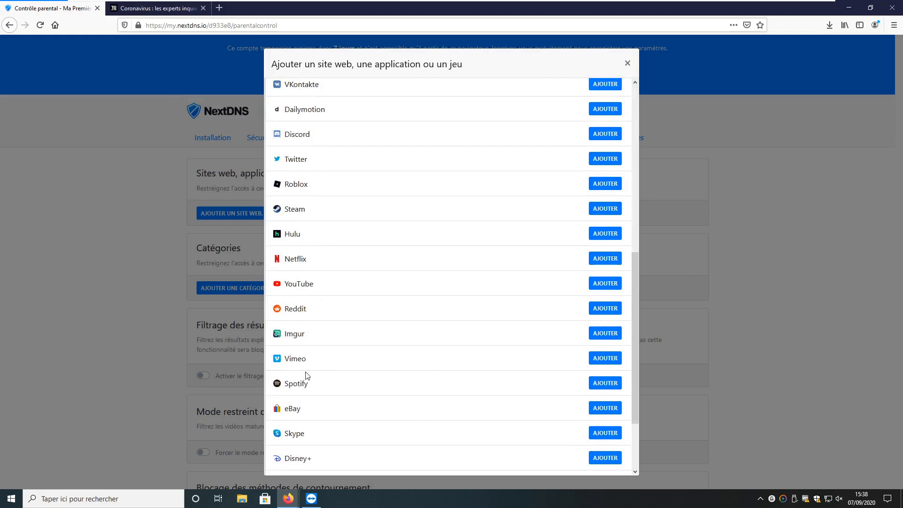
{"action": "scroll", "coordinate": [305, 372], "scroll_direction": "down", "scroll_amount": 2}
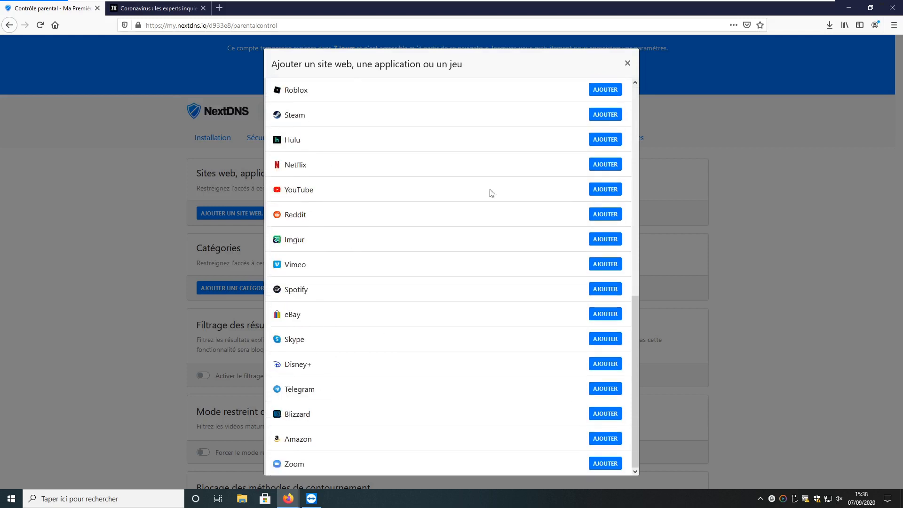
{"action": "left_click", "coordinate": [628, 64]}
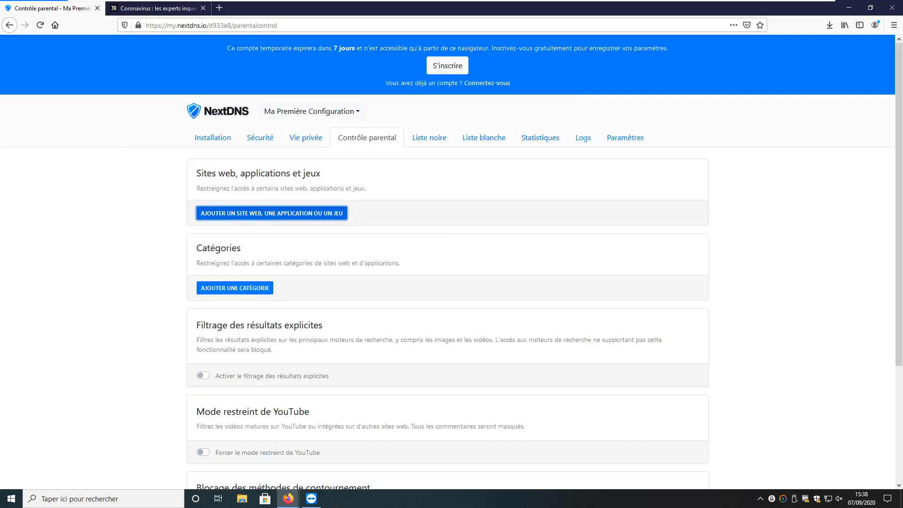
Add Pornographie and Réseaux sociaux to parental control's blocked categories
{"action": "left_click", "coordinate": [222, 289]}
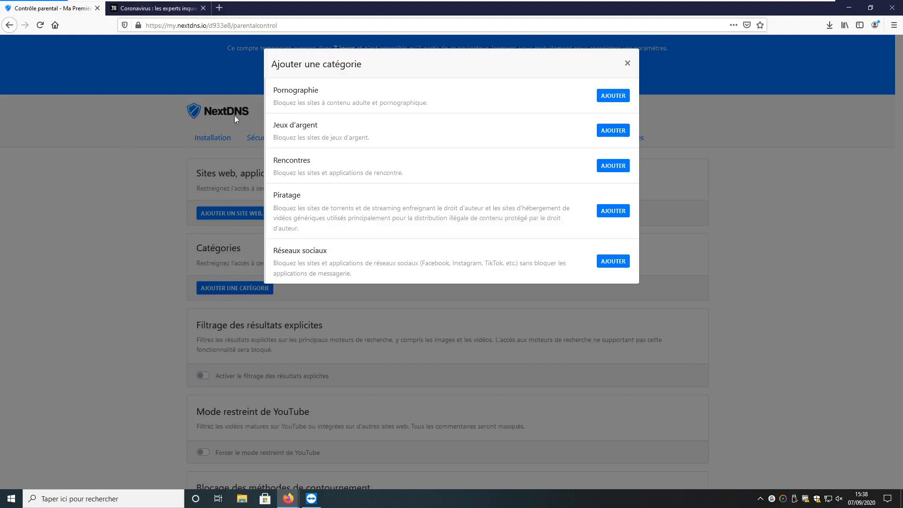
{"action": "left_click_drag", "start_coordinate": [284, 90], "coordinate": [380, 93]}
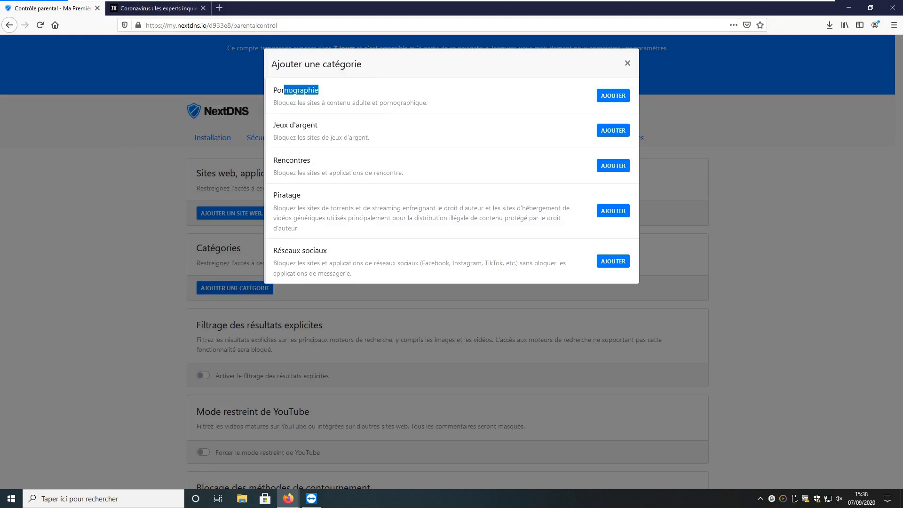
{"action": "left_click", "coordinate": [623, 97]}
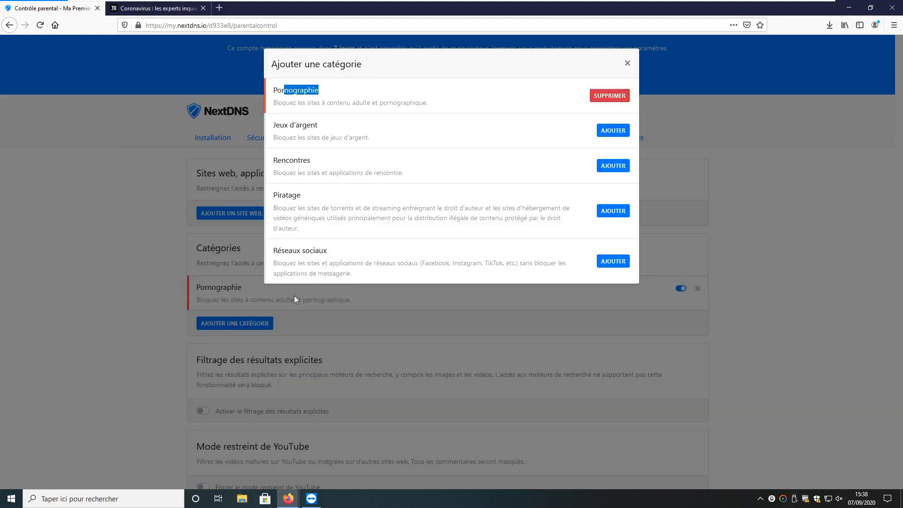
{"action": "left_click_drag", "start_coordinate": [278, 250], "coordinate": [328, 251]}
{"action": "left_click", "coordinate": [613, 261]}
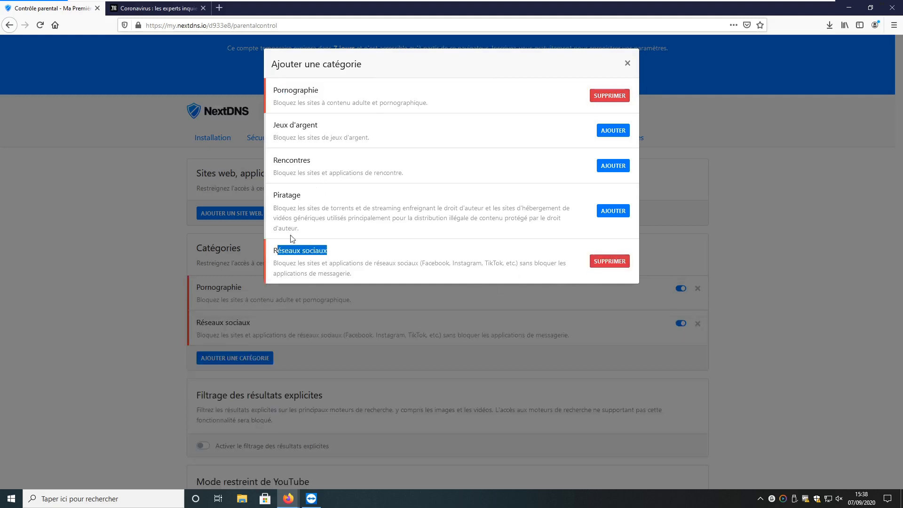
{"action": "left_click", "coordinate": [466, 362]}
{"action": "left_click", "coordinate": [466, 361]}
{"action": "scroll", "coordinate": [466, 362], "scroll_direction": "down", "scroll_amount": 4}
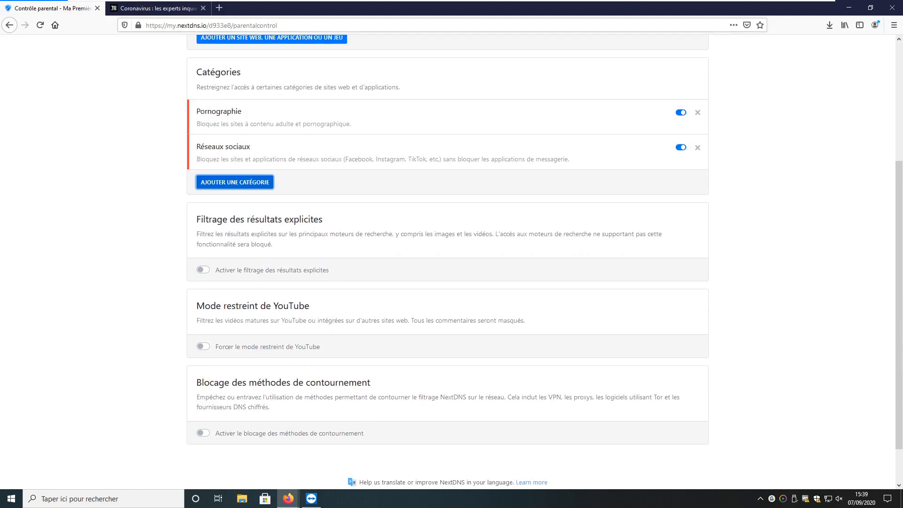
Turn on explicit search-result filtering and YouTube restricted mode in parental control
{"action": "left_click", "coordinate": [211, 272]}
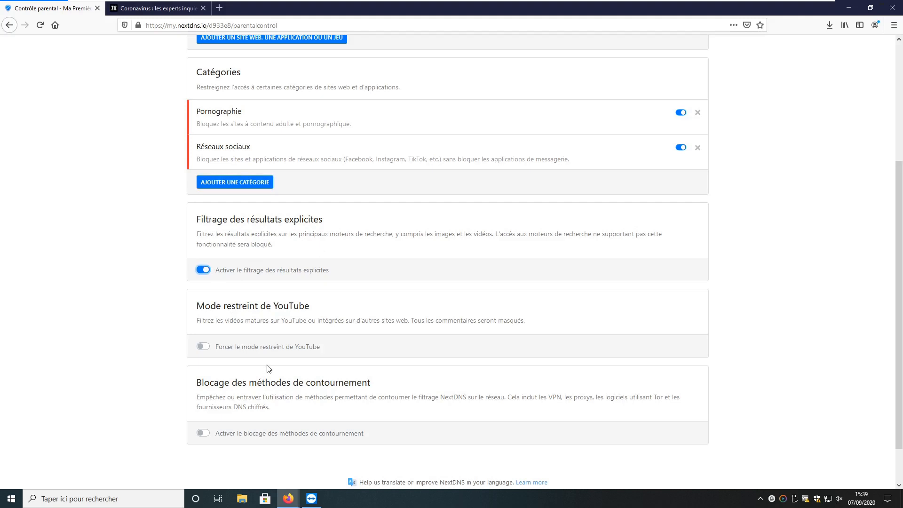
{"action": "left_click_drag", "start_coordinate": [220, 322], "coordinate": [431, 322]}
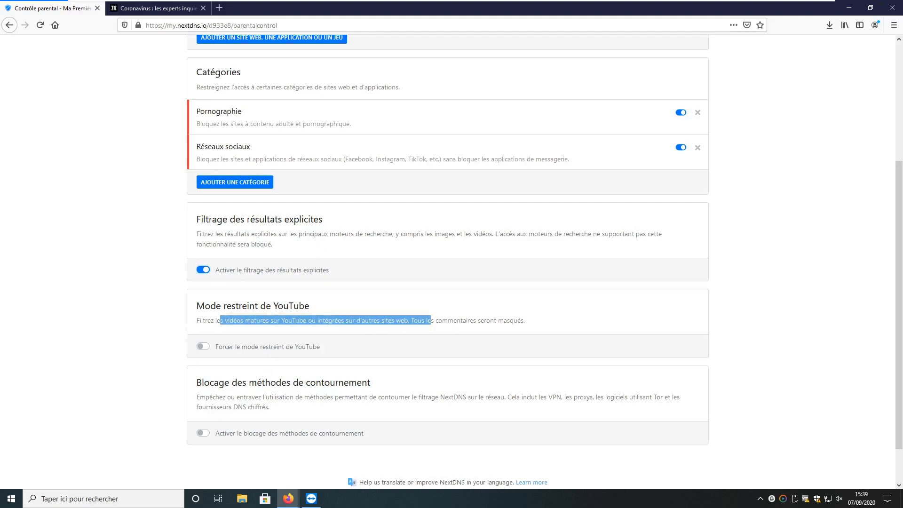
{"action": "left_click", "coordinate": [202, 347]}
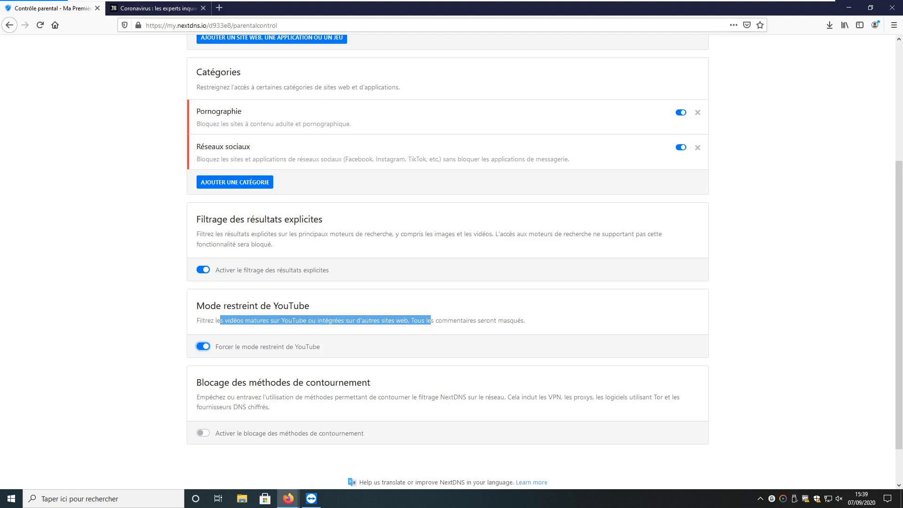
{"action": "left_click", "coordinate": [394, 346]}
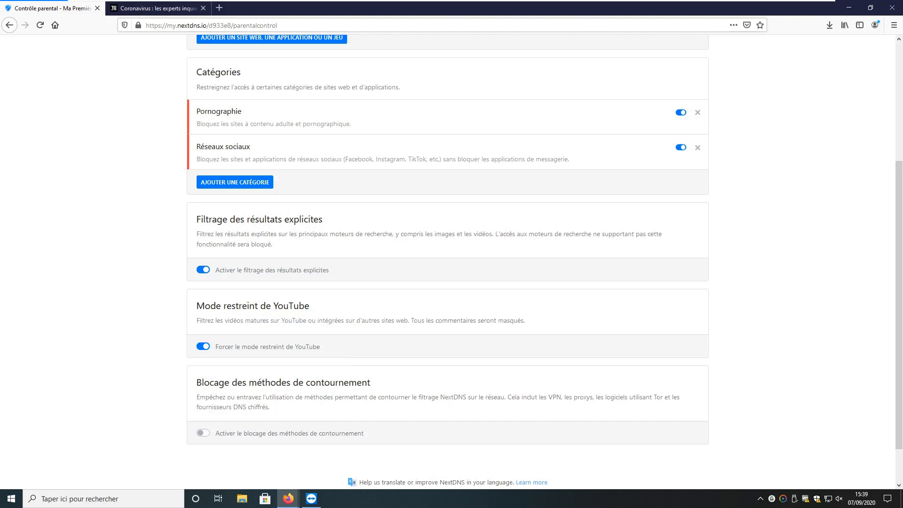
Enable 'Activer le blocage des méthodes de contournement' to block filter-bypass methods
{"action": "left_click_drag", "start_coordinate": [470, 397], "coordinate": [342, 397]}
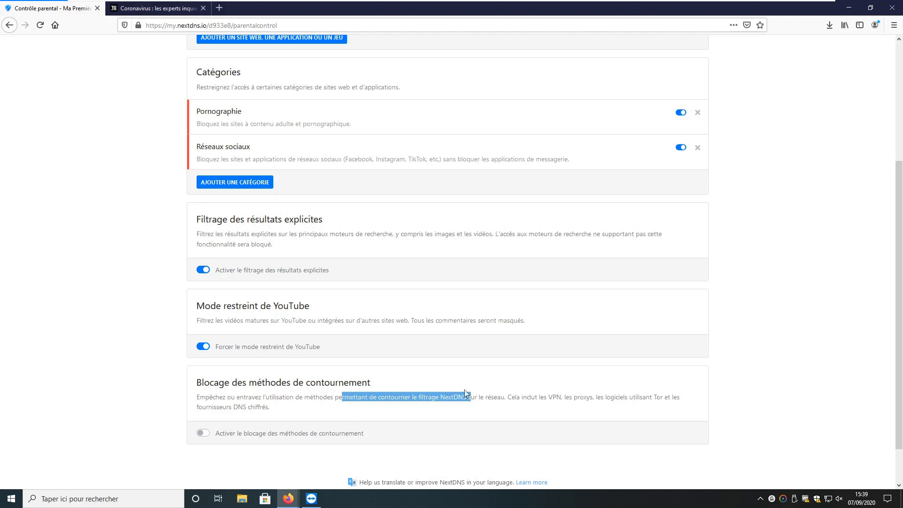
{"action": "left_click", "coordinate": [207, 434]}
{"action": "left_click", "coordinate": [388, 303]}
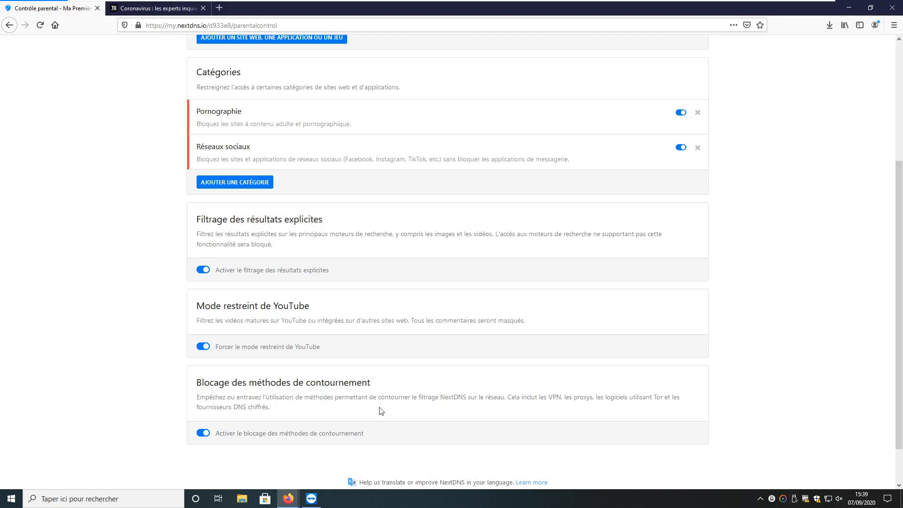
{"action": "scroll", "coordinate": [381, 411], "scroll_direction": "up", "scroll_amount": 4}
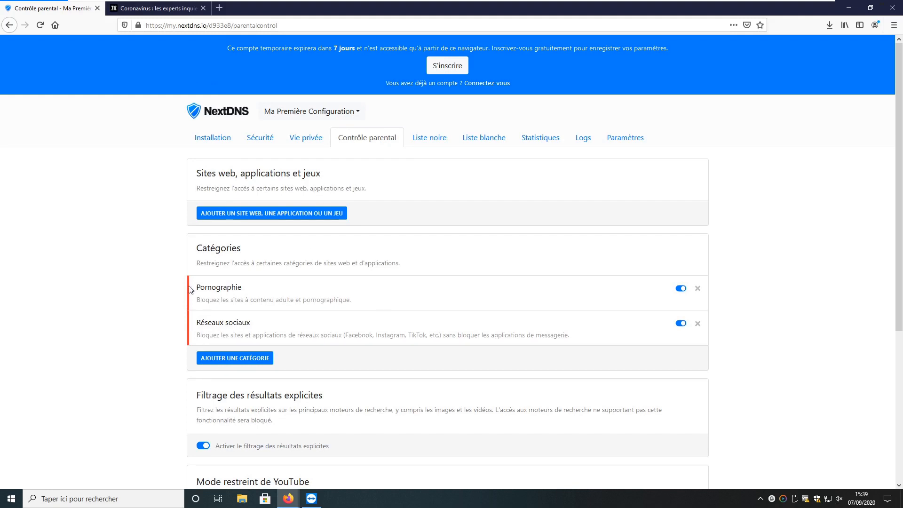
Open pornhub in a new Firefox tab and confirm it shows 'Adresse introuvable'
{"action": "scroll", "coordinate": [181, 352], "scroll_direction": "down", "scroll_amount": 1}
{"action": "double_click", "coordinate": [219, 239]}
{"action": "key", "text": "ctrl+t"}
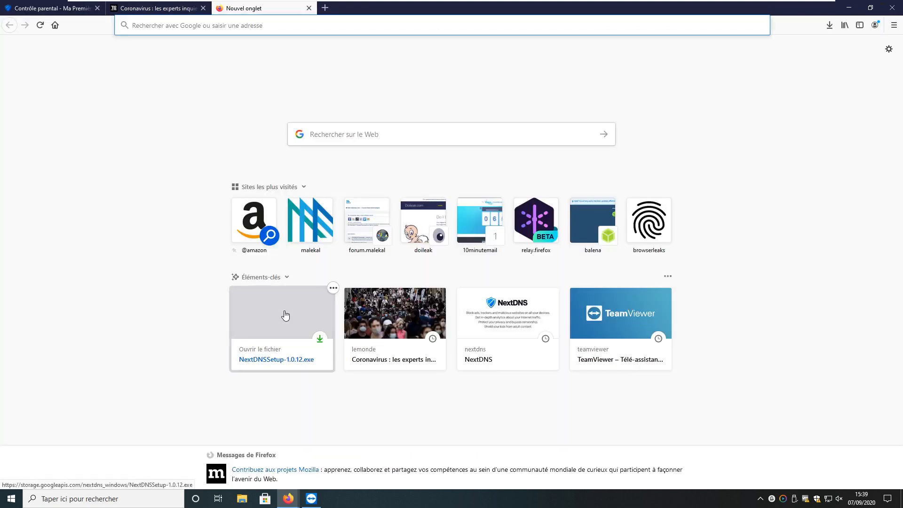
{"action": "type", "text": "pornhub"}
{"action": "key", "text": "Return"}
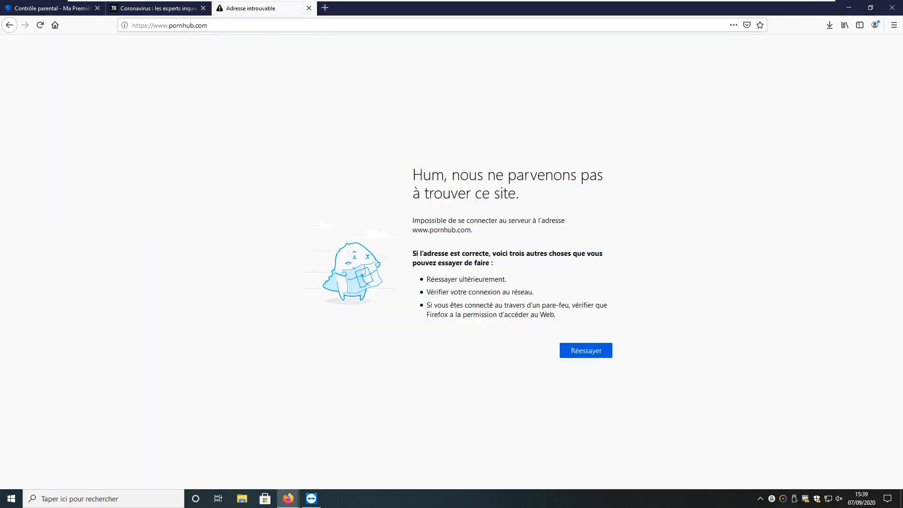
{"action": "key", "text": "ctrl+l"}
{"action": "left_click", "coordinate": [216, 324]}
{"action": "left_click", "coordinate": [52, 8]}
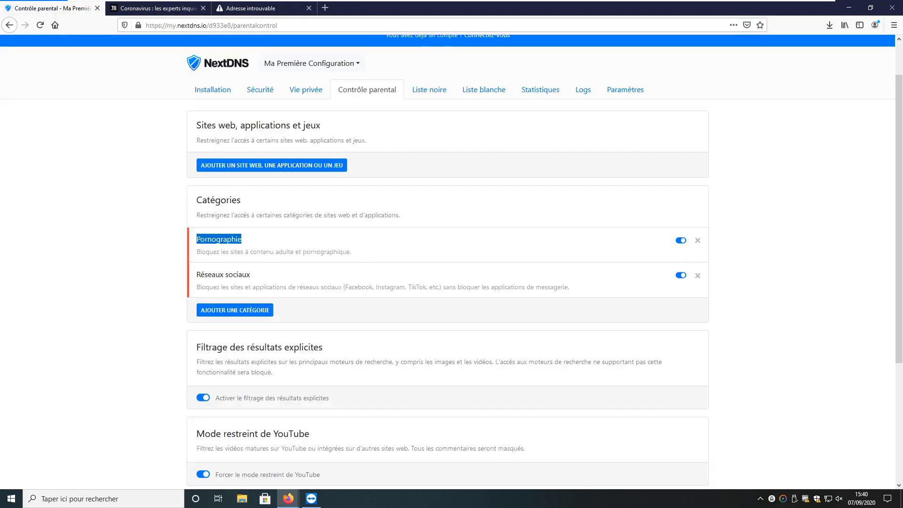
{"action": "left_click", "coordinate": [311, 231]}
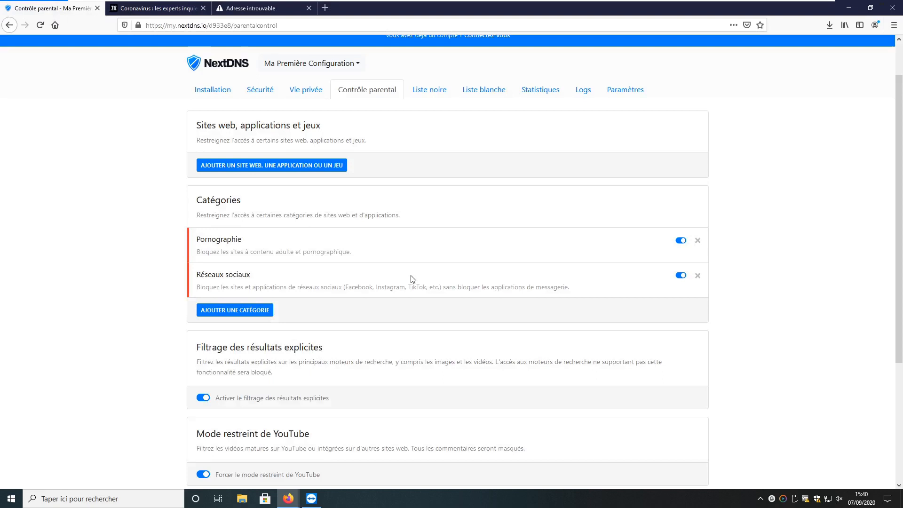
{"action": "scroll", "coordinate": [412, 279], "scroll_direction": "up", "scroll_amount": 2}
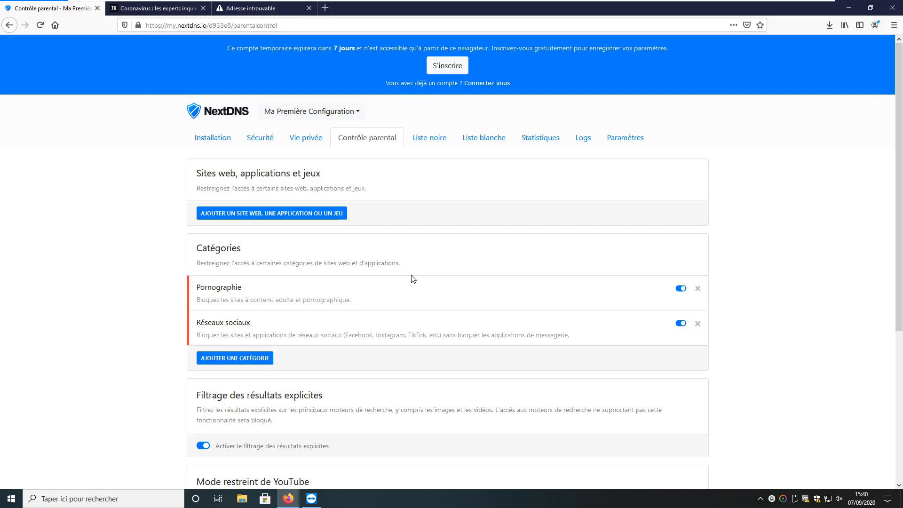
{"action": "left_click", "coordinate": [580, 140]}
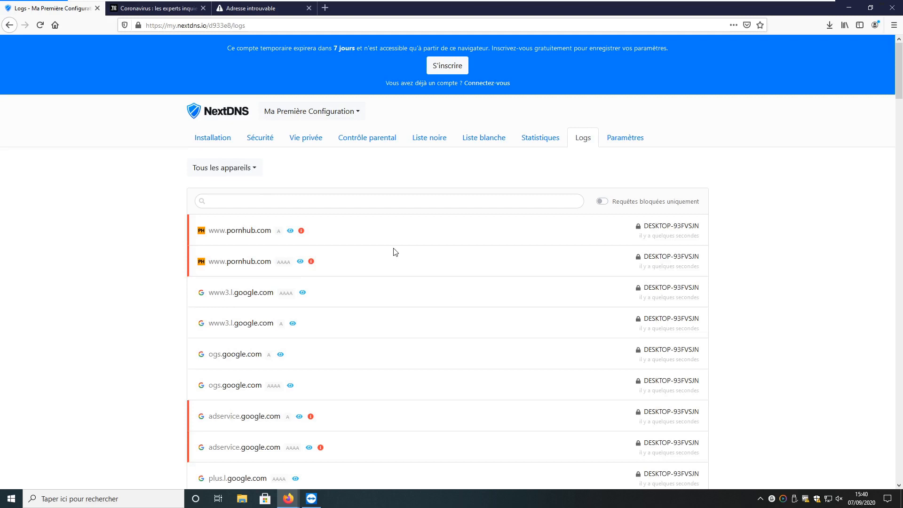
Show the Installation page with the Routeurs guide and scroll through the router setups
{"action": "left_click", "coordinate": [212, 122]}
{"action": "scroll", "coordinate": [583, 266], "scroll_direction": "down", "scroll_amount": 5}
{"action": "left_click", "coordinate": [584, 266]}
{"action": "scroll", "coordinate": [589, 345], "scroll_direction": "down", "scroll_amount": 8}
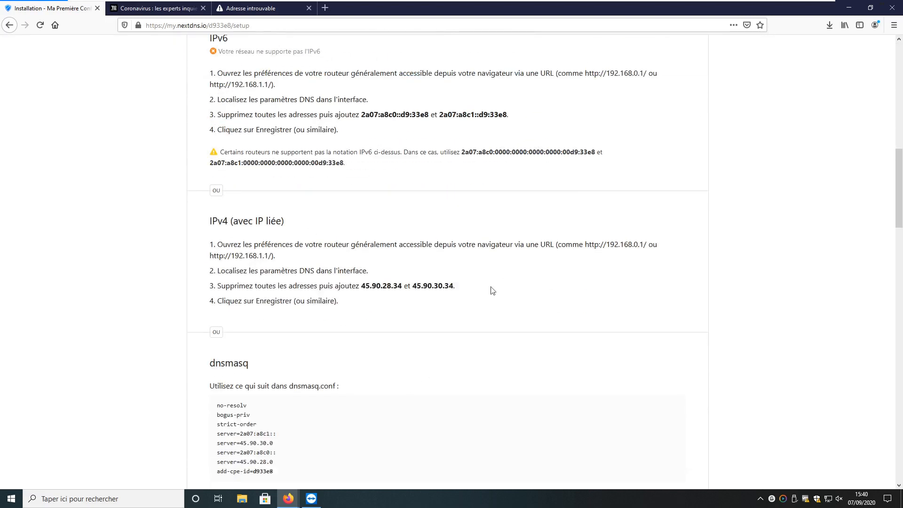
{"action": "scroll", "coordinate": [404, 397], "scroll_direction": "down", "scroll_amount": 5}
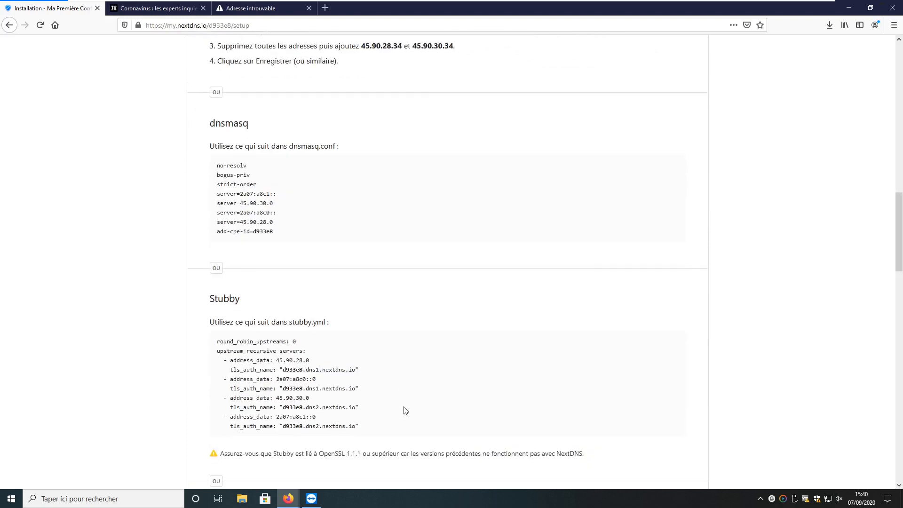
{"action": "scroll", "coordinate": [406, 398], "scroll_direction": "down", "scroll_amount": 7}
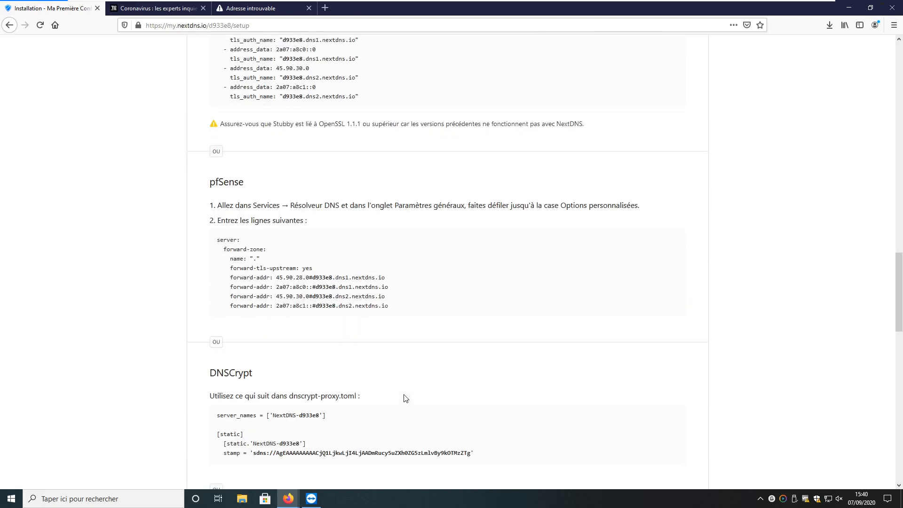
{"action": "scroll", "coordinate": [406, 399], "scroll_direction": "down", "scroll_amount": 6}
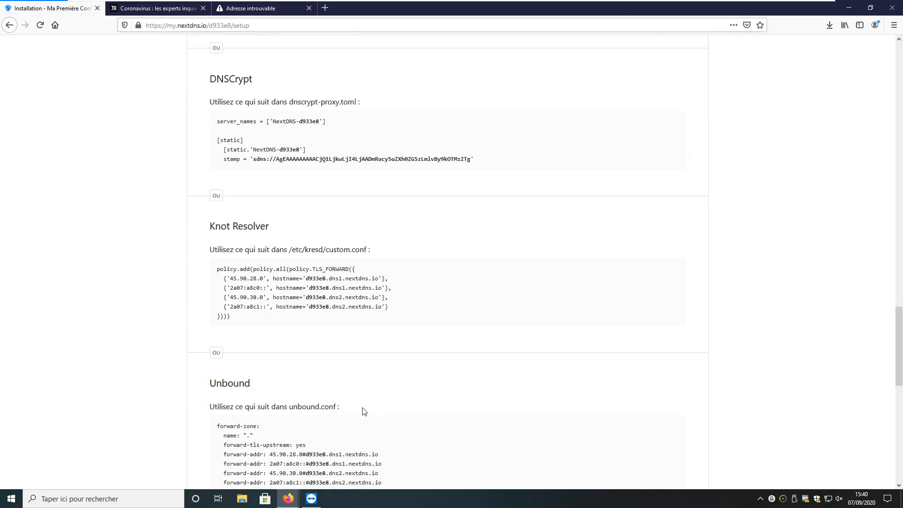
{"action": "scroll", "coordinate": [363, 412], "scroll_direction": "down", "scroll_amount": 5}
{"action": "scroll", "coordinate": [364, 412], "scroll_direction": "up", "scroll_amount": 15}
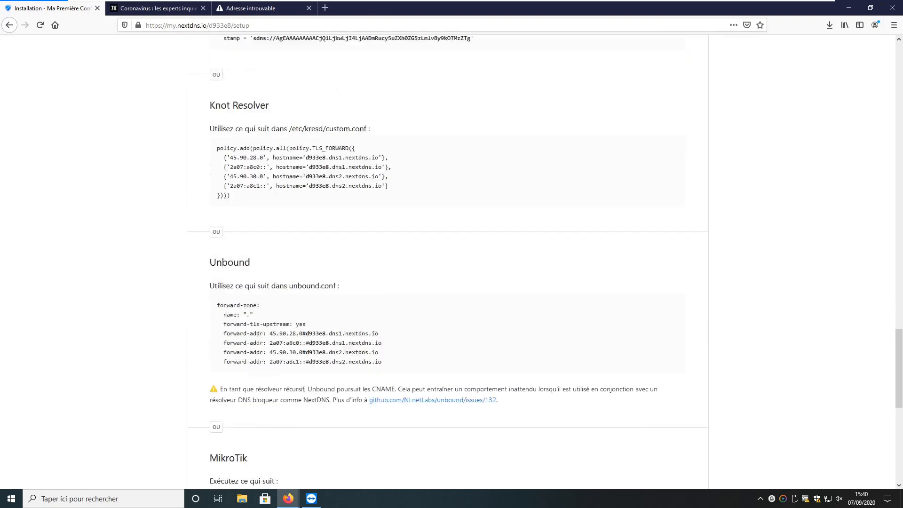
{"action": "scroll", "coordinate": [363, 412], "scroll_direction": "up", "scroll_amount": 20}
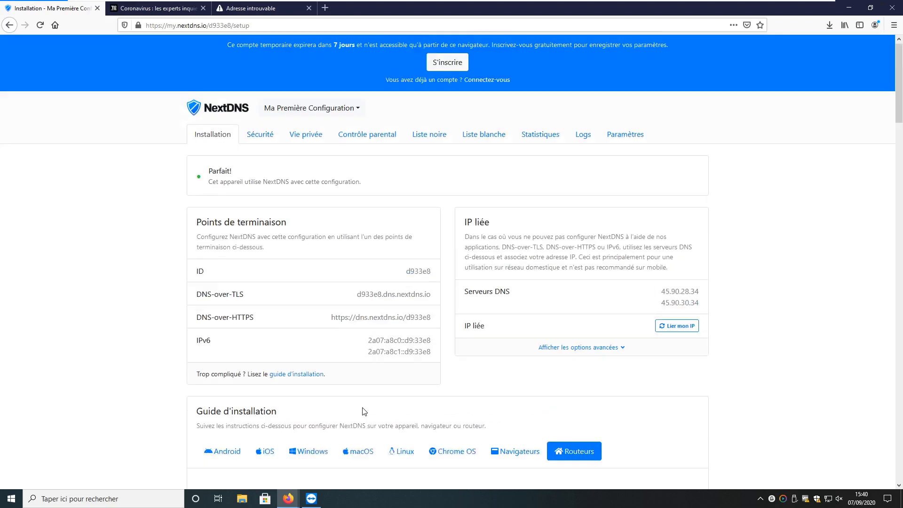